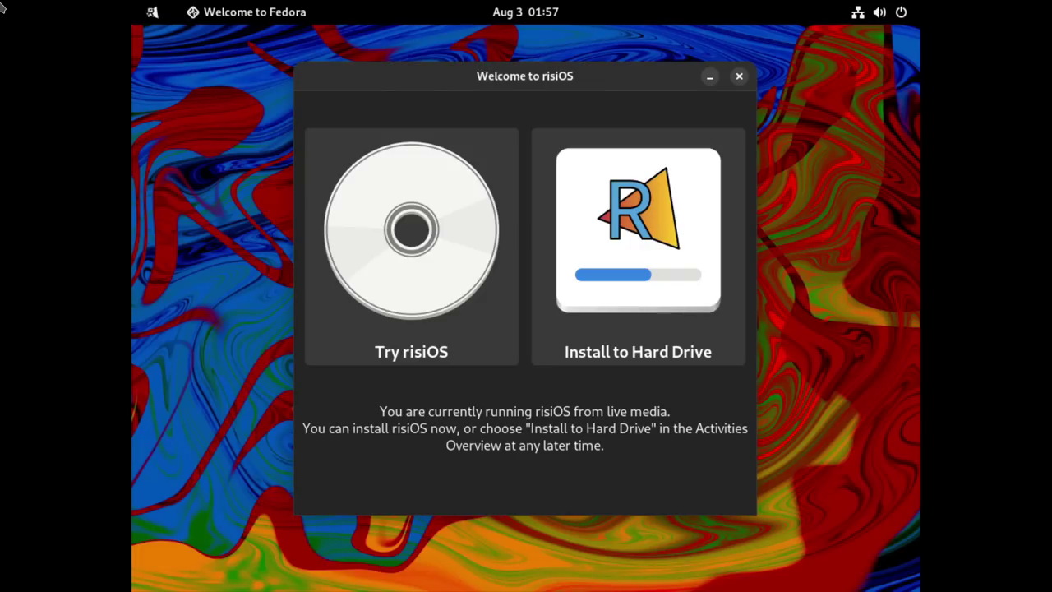
Bring back the Welcome to risiOS window and choose Install to Hard Drive.
{"action": "key", "text": "super"}
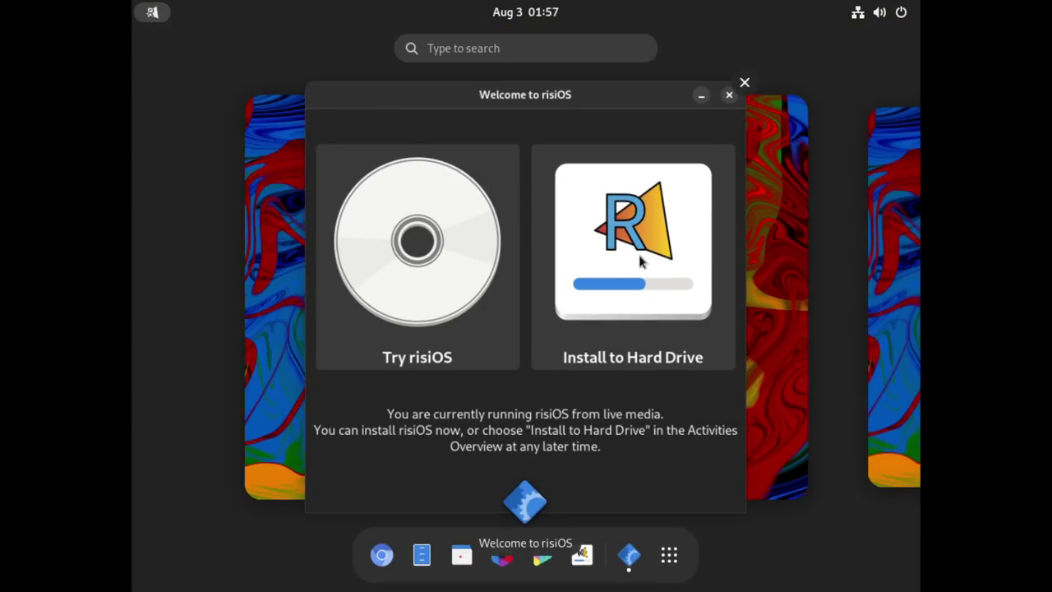
{"action": "left_click", "coordinate": [632, 273]}
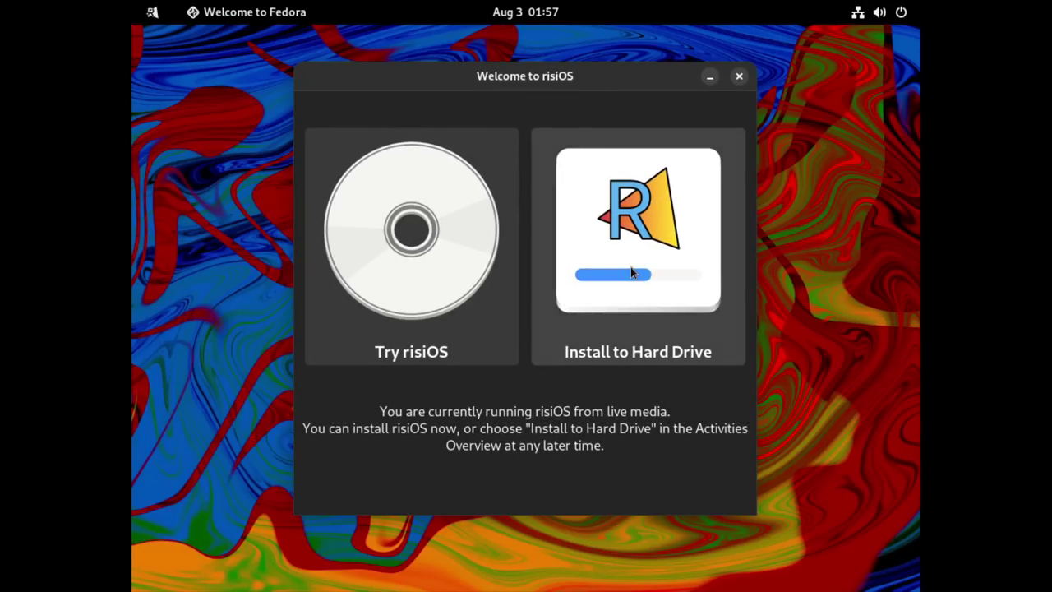
{"action": "left_click", "coordinate": [641, 278]}
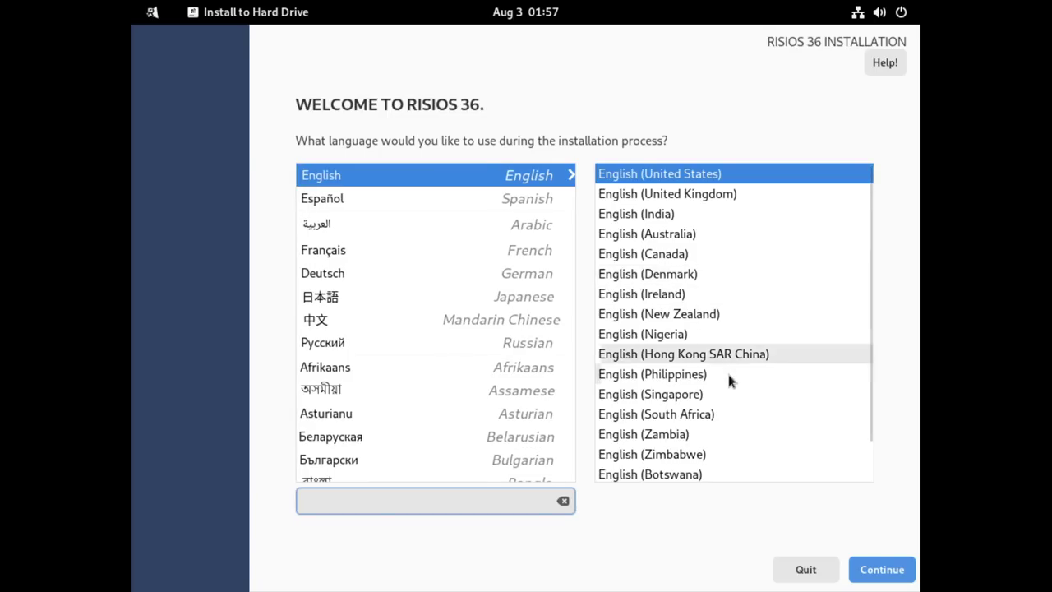
Keep English (United States), accept the 25 GiB disk with automatic partitioning, and begin installing.
{"action": "left_click", "coordinate": [882, 570]}
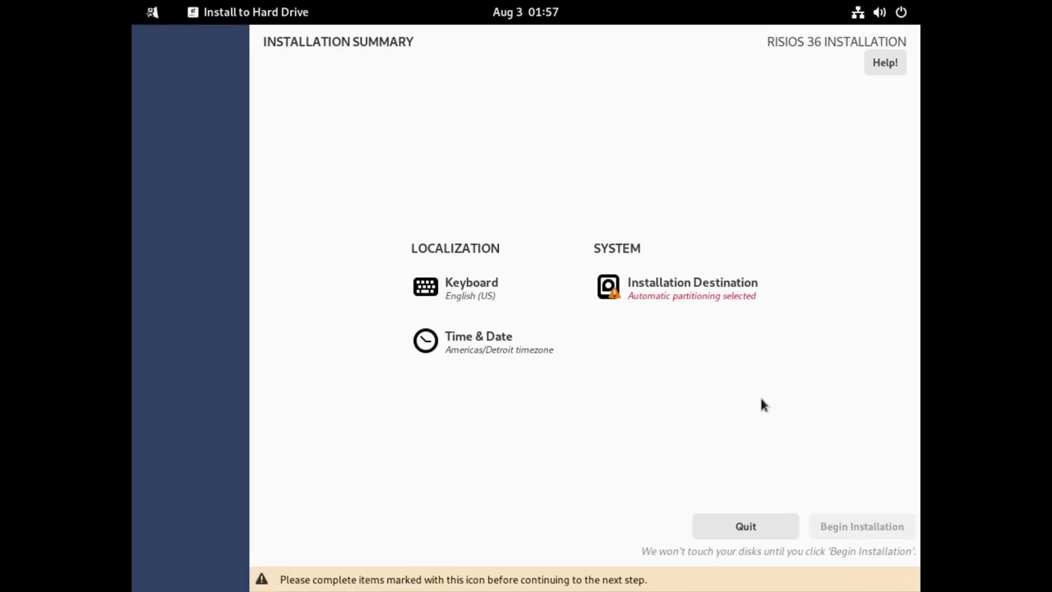
{"action": "left_click", "coordinate": [676, 281]}
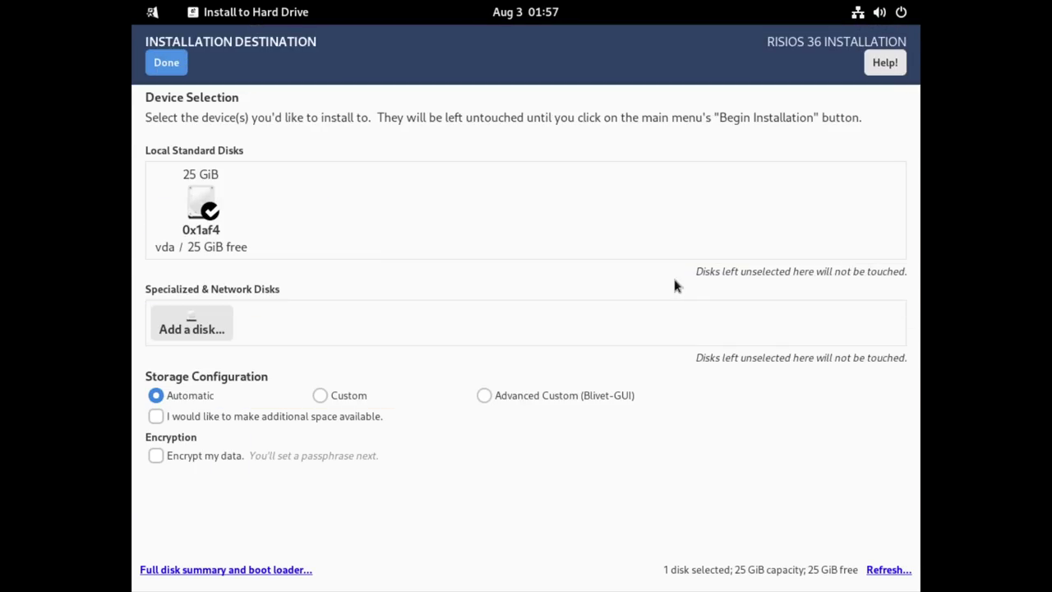
{"action": "left_click", "coordinate": [169, 65]}
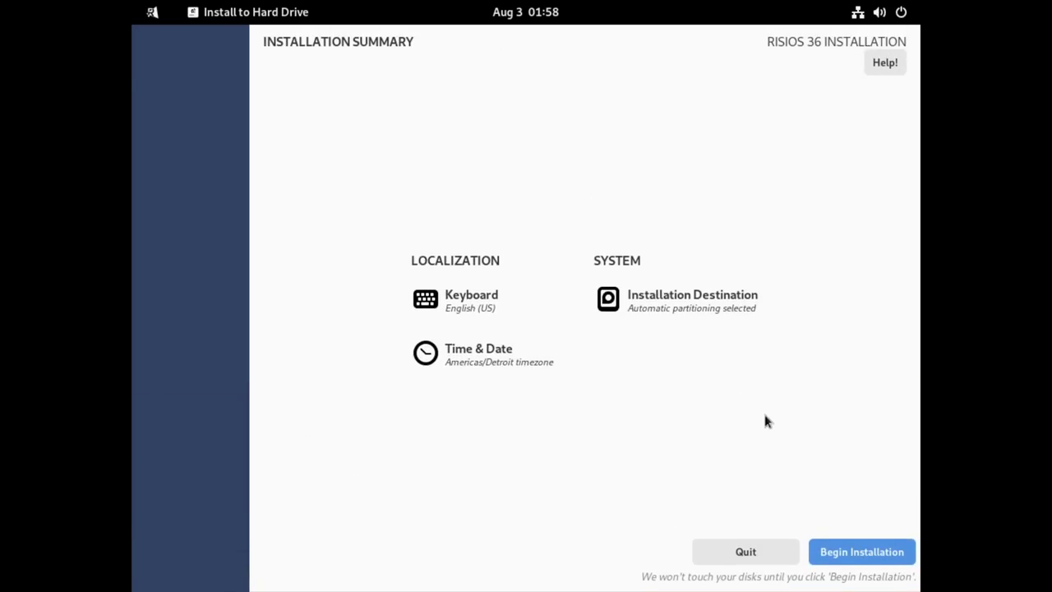
{"action": "left_click", "coordinate": [869, 550]}
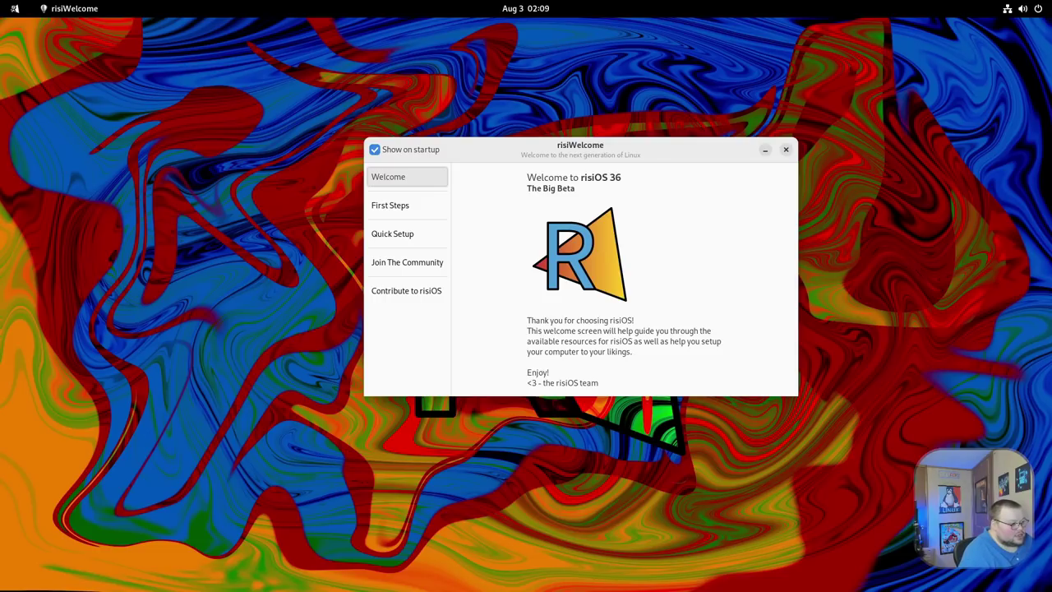
Show the First Steps list and launch the RPMFusion & Proprietary Codecs setup.
{"action": "left_click", "coordinate": [382, 208]}
{"action": "scroll", "coordinate": [649, 273], "scroll_direction": "up", "scroll_amount": 2}
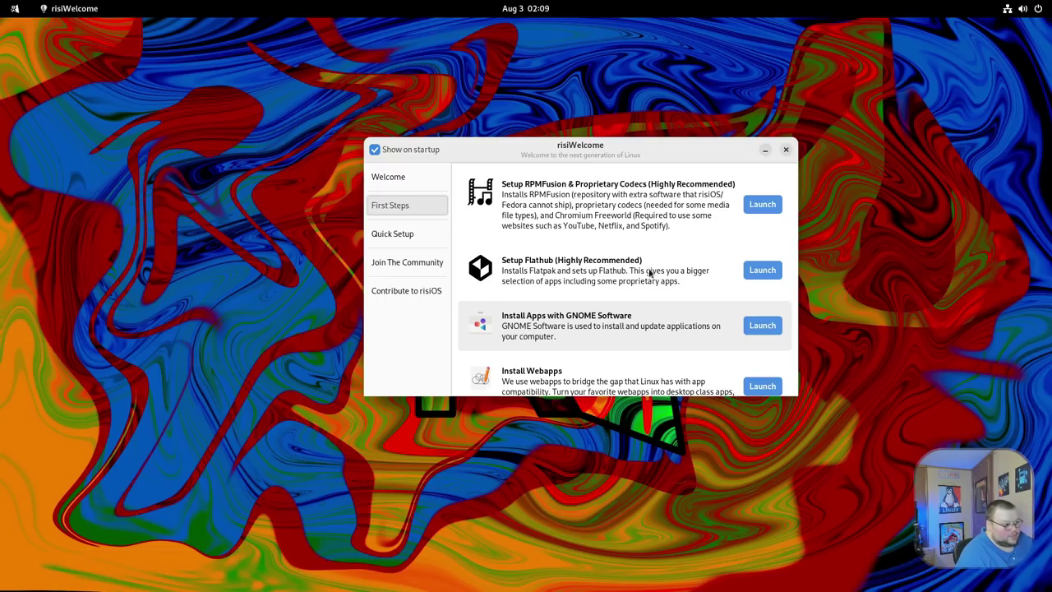
{"action": "left_click", "coordinate": [762, 204]}
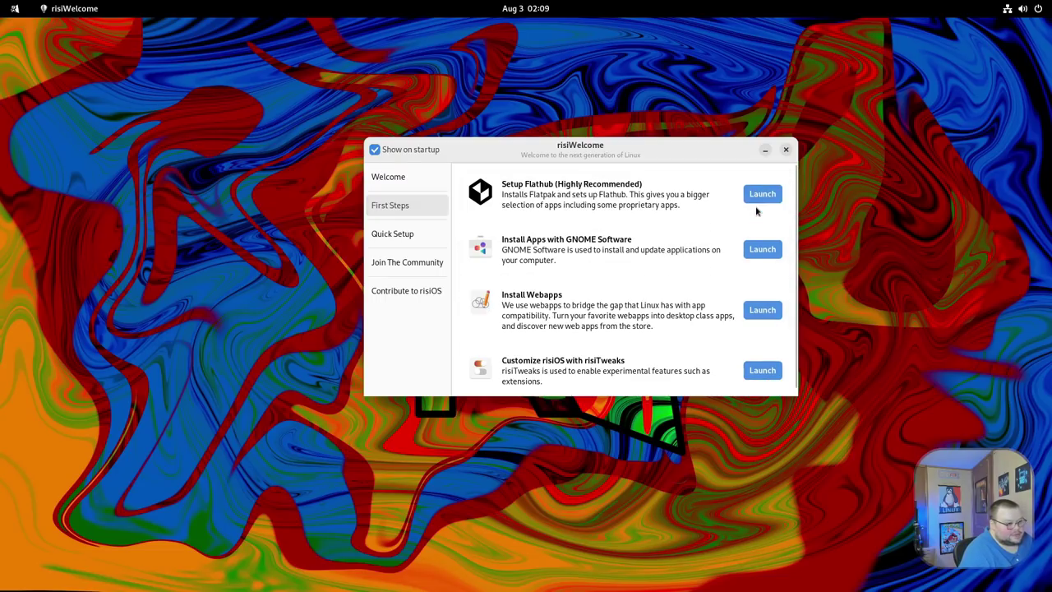
Run the Multimedia Codecs script with Enable Tainted Codecs on, authenticating with the administrator password.
{"action": "left_click_drag", "start_coordinate": [204, 32], "coordinate": [371, 87]}
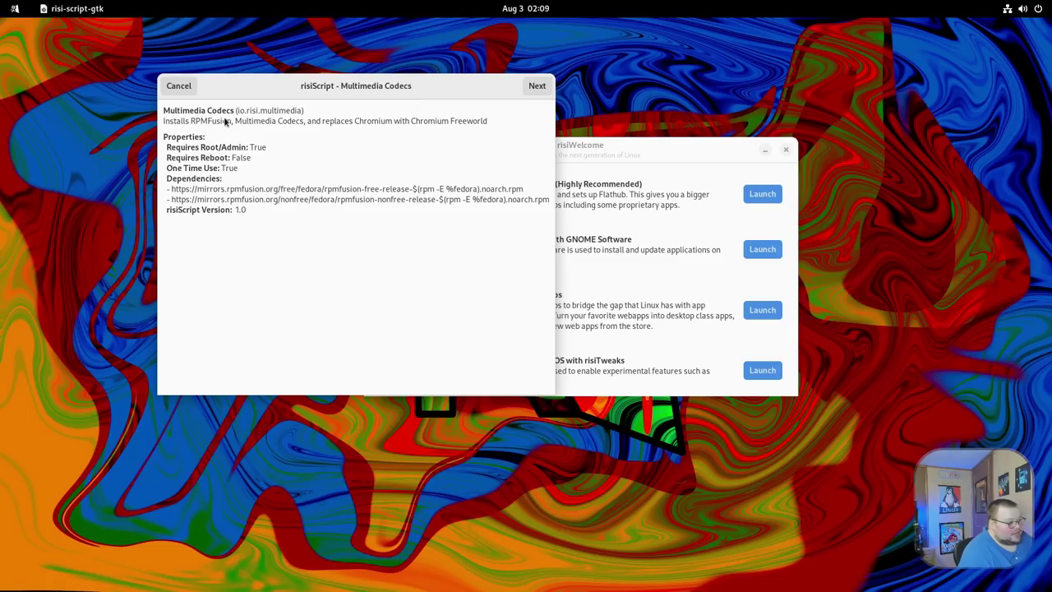
{"action": "left_click", "coordinate": [536, 87]}
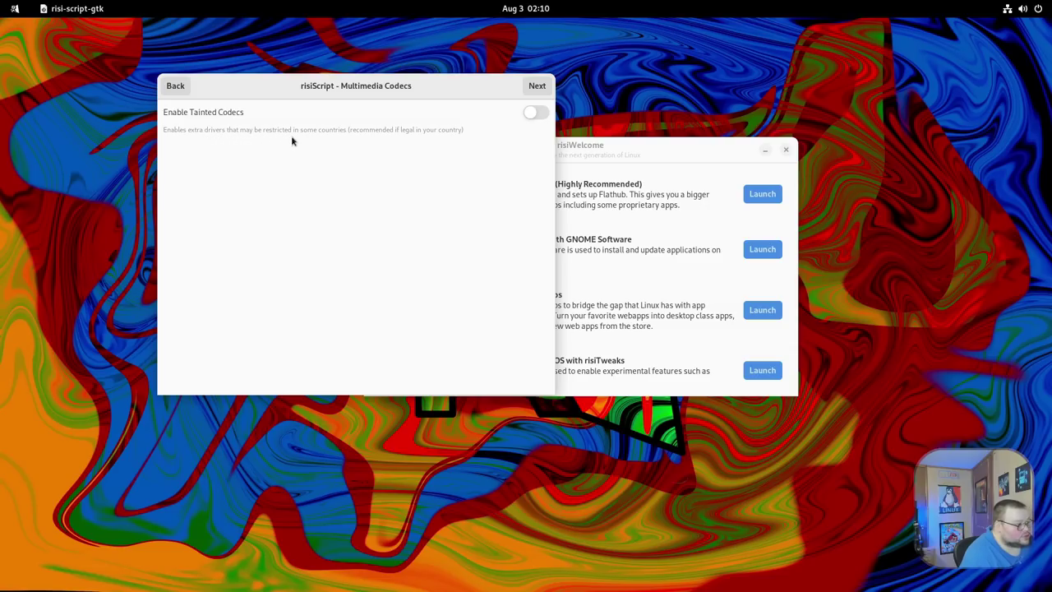
{"action": "left_click", "coordinate": [535, 112]}
{"action": "left_click", "coordinate": [537, 87]}
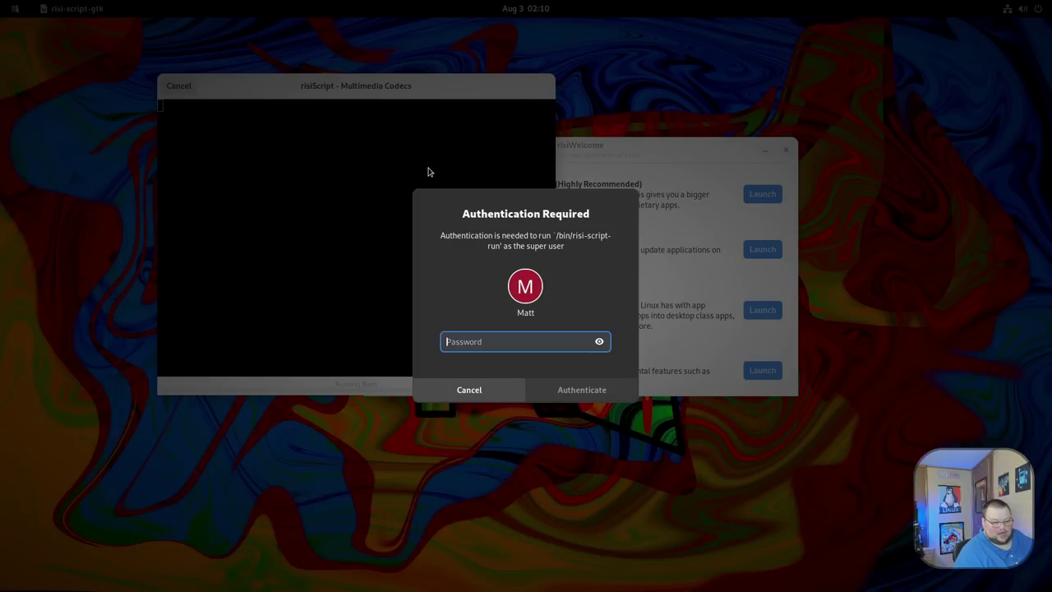
{"action": "type", "text": "****"}
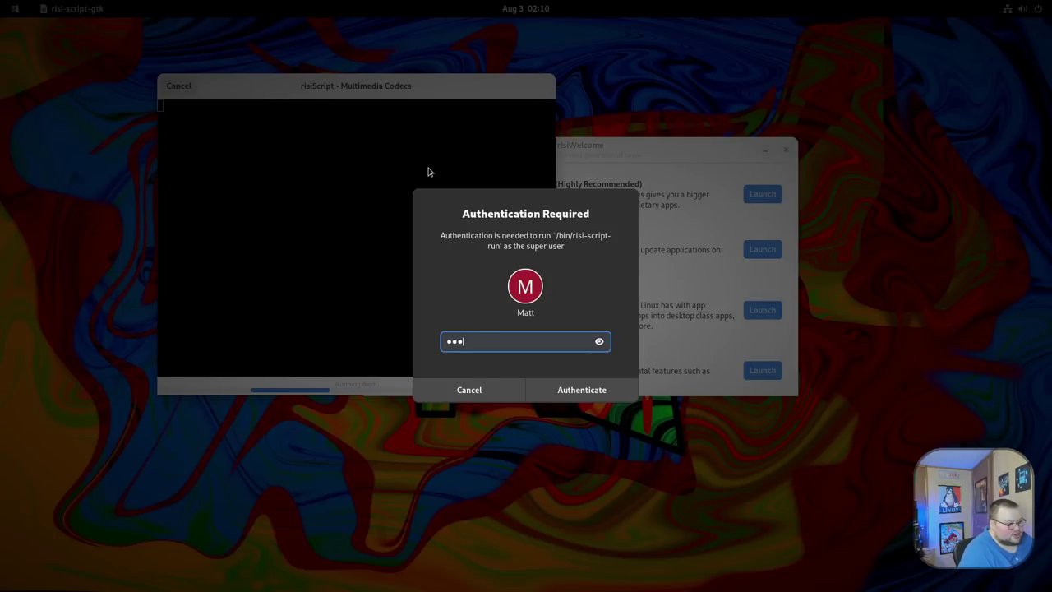
{"action": "left_click", "coordinate": [603, 389]}
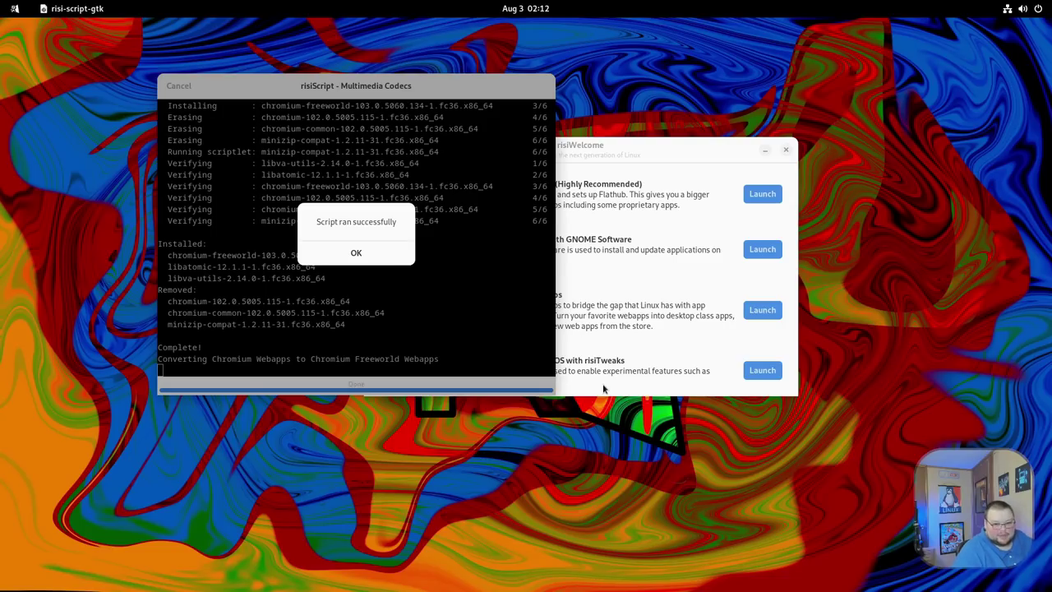
{"action": "key", "text": "Return"}
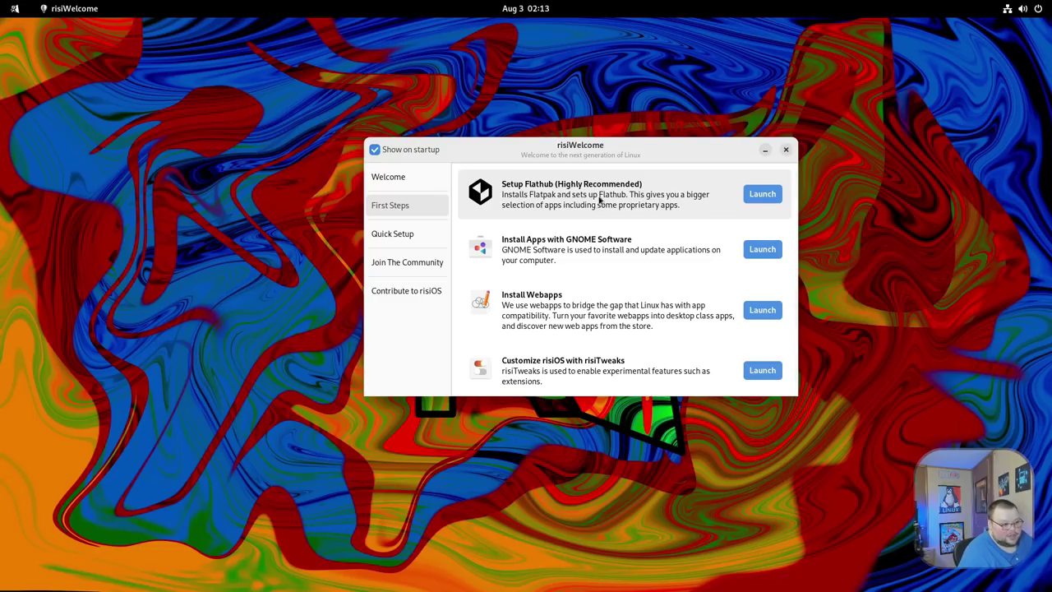
Run the Setup Flathub script with administrator authentication and choose Reboot later.
{"action": "left_click", "coordinate": [762, 197]}
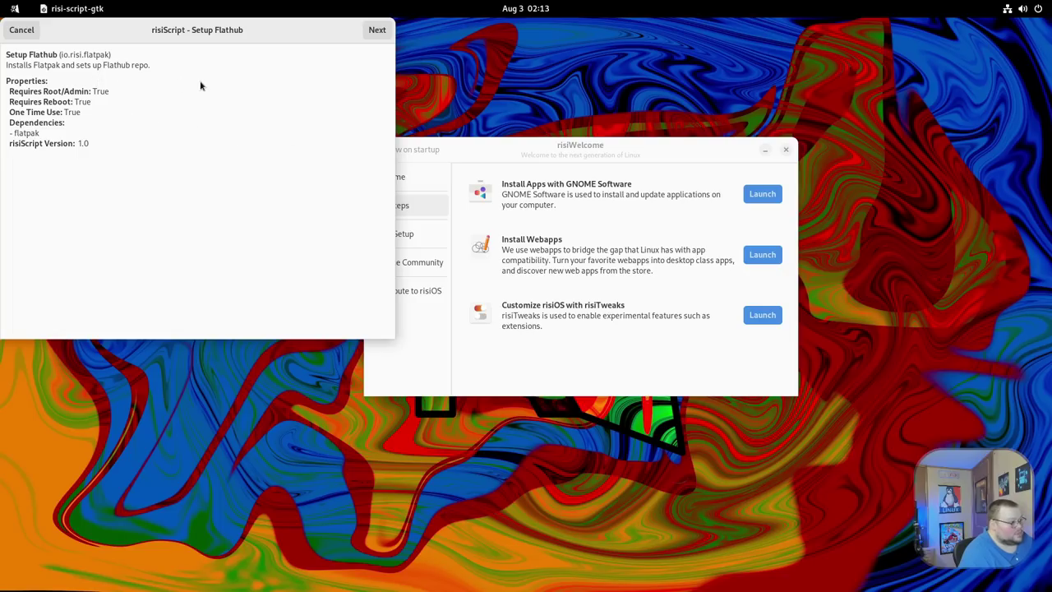
{"action": "left_click", "coordinate": [375, 32]}
{"action": "type", "text": "****"}
{"action": "key", "text": "Return"}
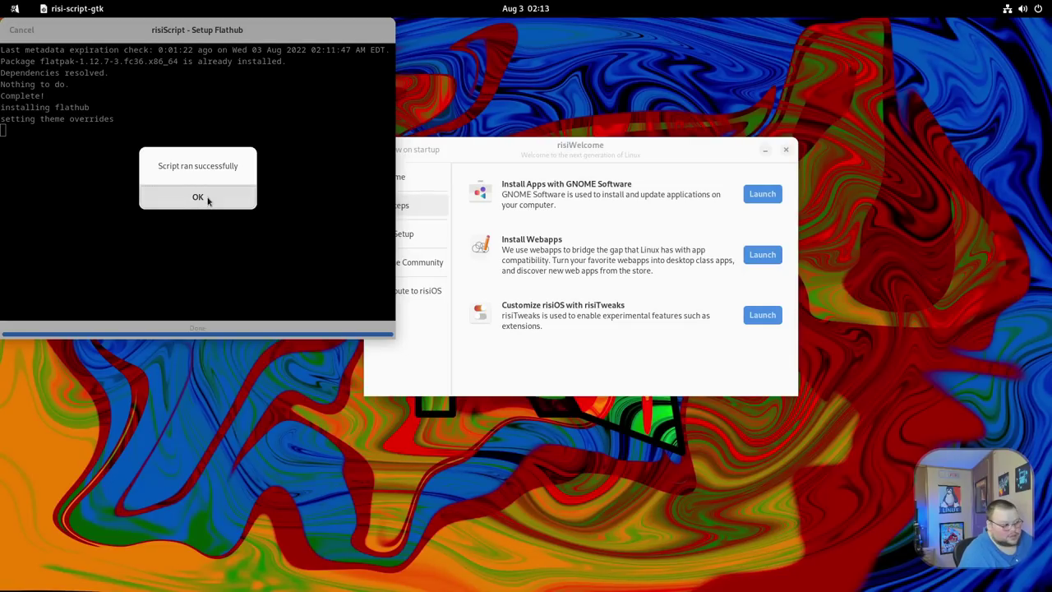
{"action": "left_click", "coordinate": [208, 201]}
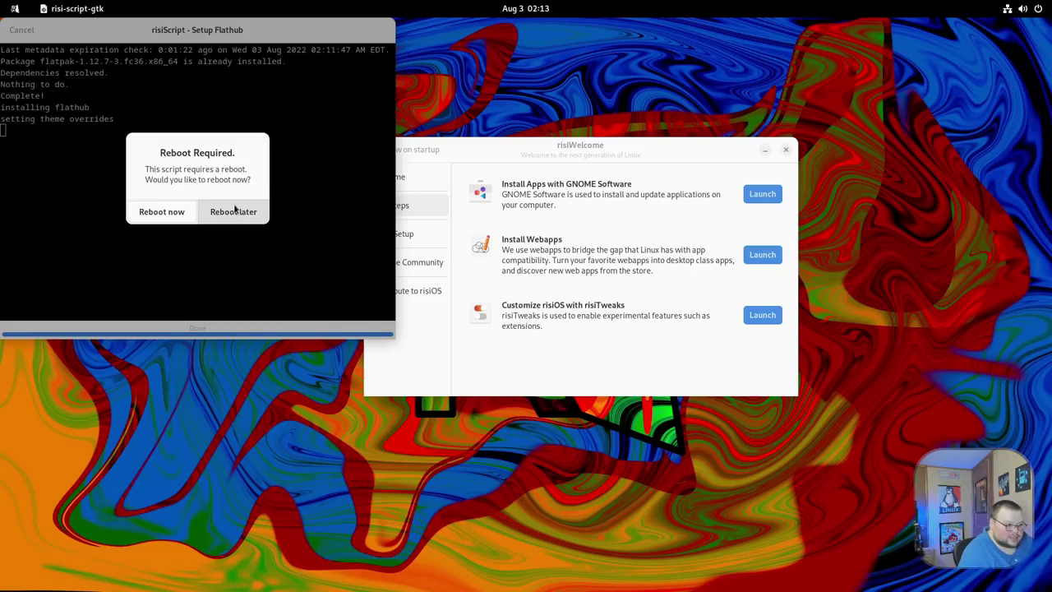
{"action": "left_click", "coordinate": [244, 211]}
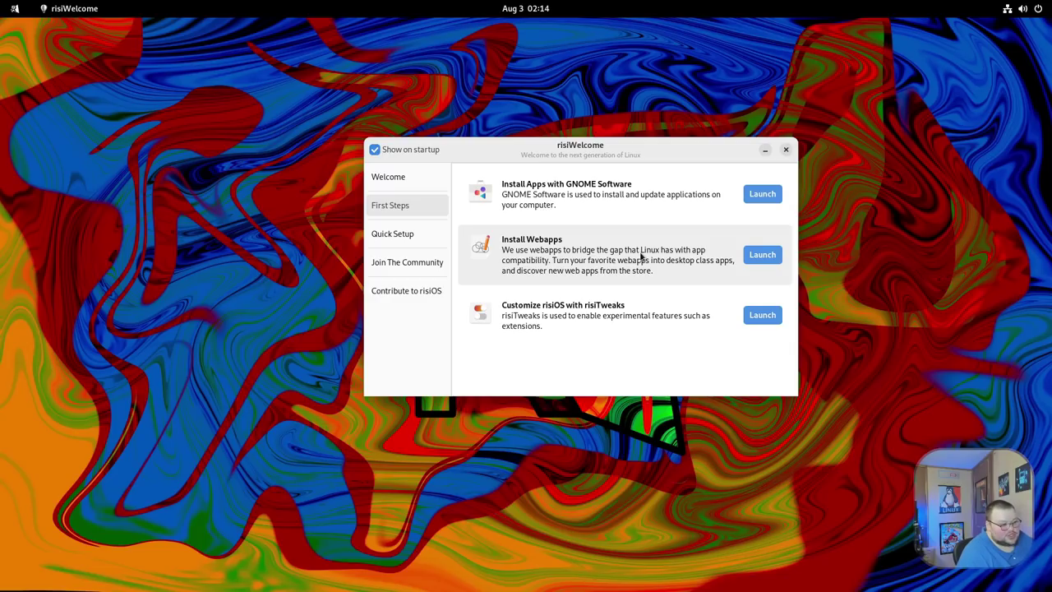
{"action": "left_click", "coordinate": [759, 200]}
{"action": "left_click_drag", "start_coordinate": [526, 37], "coordinate": [516, 80]}
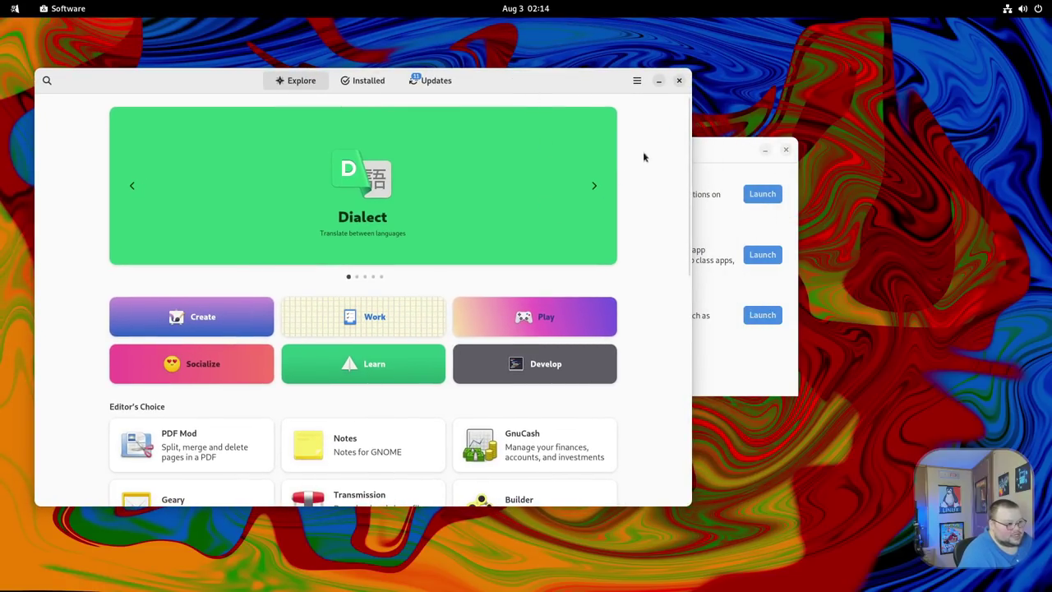
{"action": "left_click", "coordinate": [679, 82]}
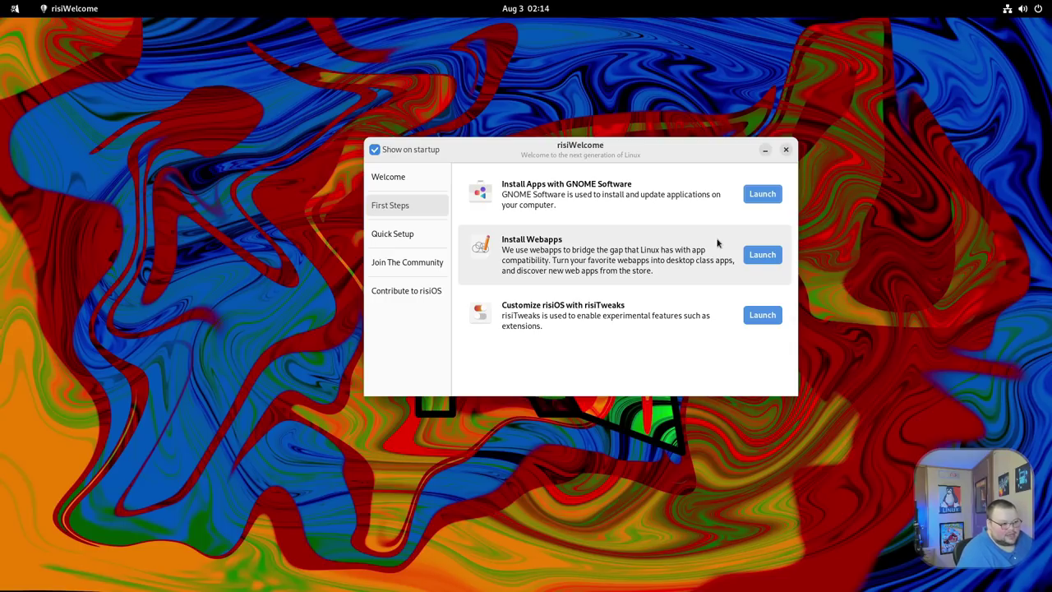
Open the Web Apps store and browse its Audio category.
{"action": "left_click", "coordinate": [762, 254]}
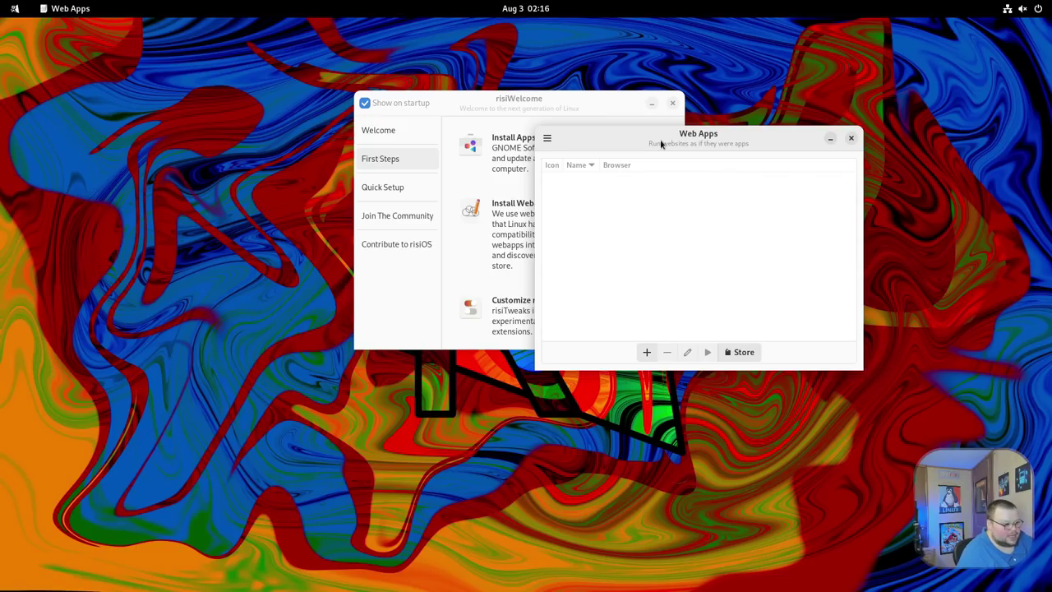
{"action": "left_click", "coordinate": [739, 351]}
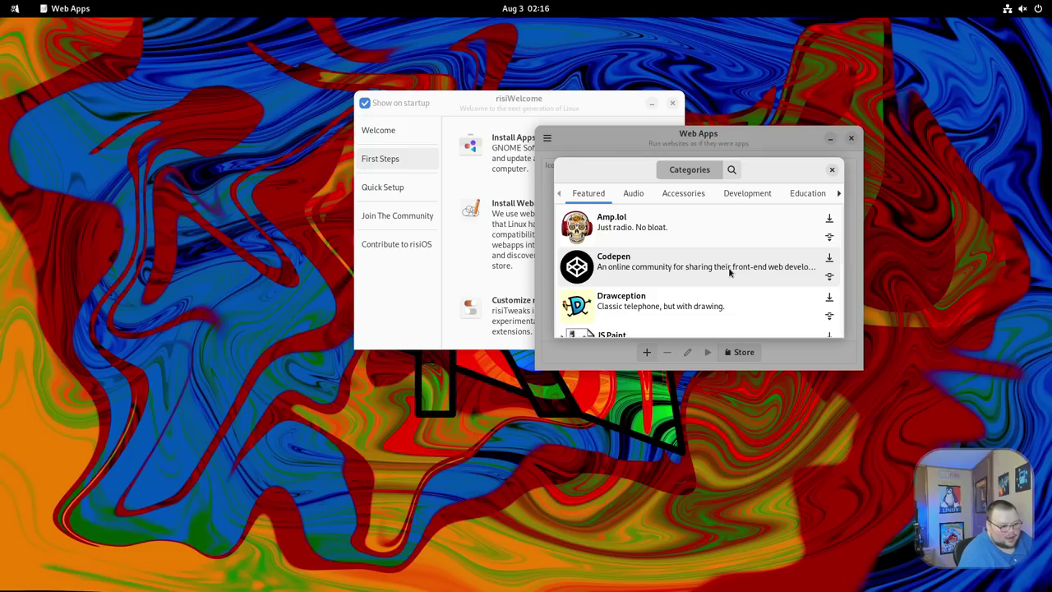
{"action": "scroll", "coordinate": [729, 273], "scroll_direction": "down", "scroll_amount": 2}
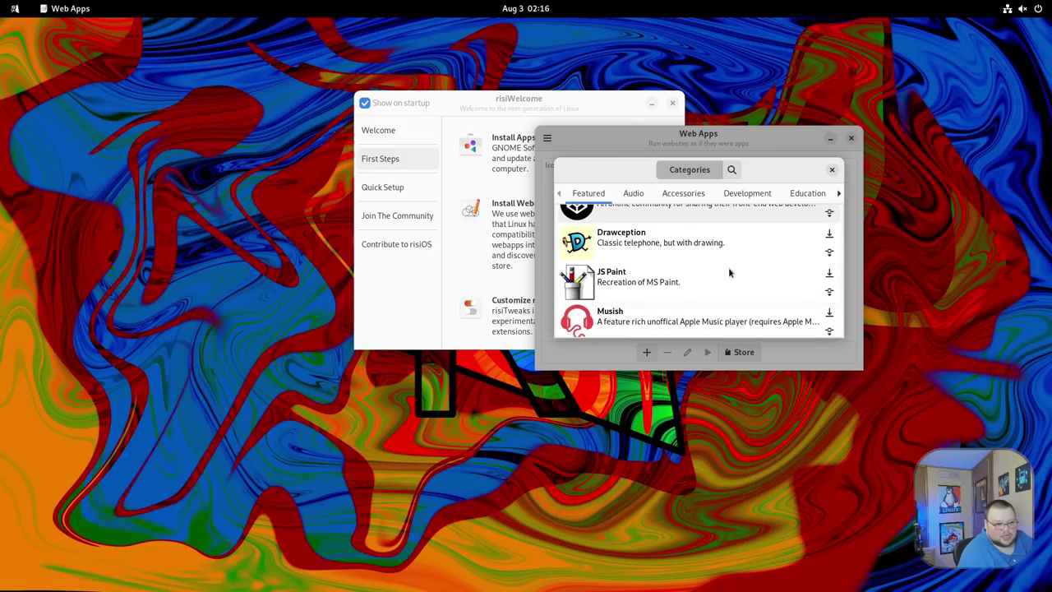
{"action": "left_click", "coordinate": [633, 193]}
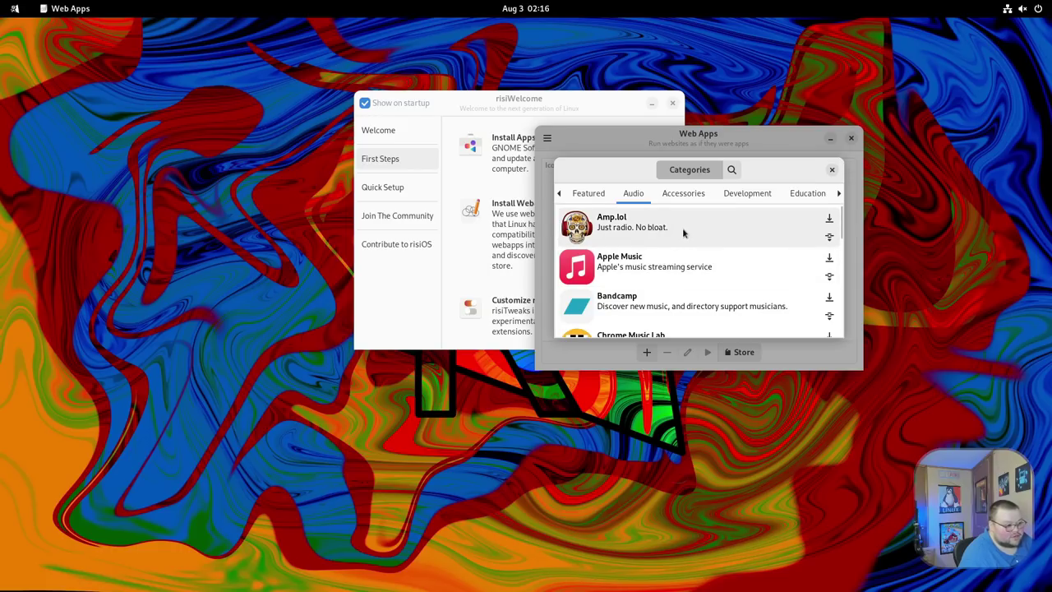
{"action": "scroll", "coordinate": [666, 272], "scroll_direction": "down", "scroll_amount": 3}
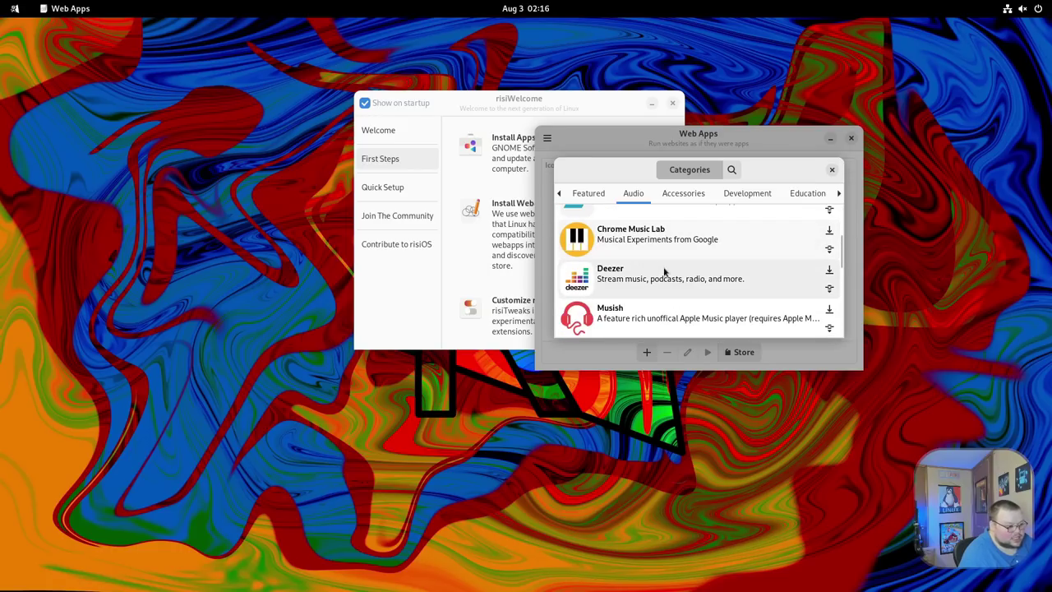
{"action": "scroll", "coordinate": [664, 270], "scroll_direction": "up", "scroll_amount": 1}
{"action": "scroll", "coordinate": [663, 268], "scroll_direction": "down", "scroll_amount": 4}
{"action": "scroll", "coordinate": [660, 300], "scroll_direction": "down", "scroll_amount": 1}
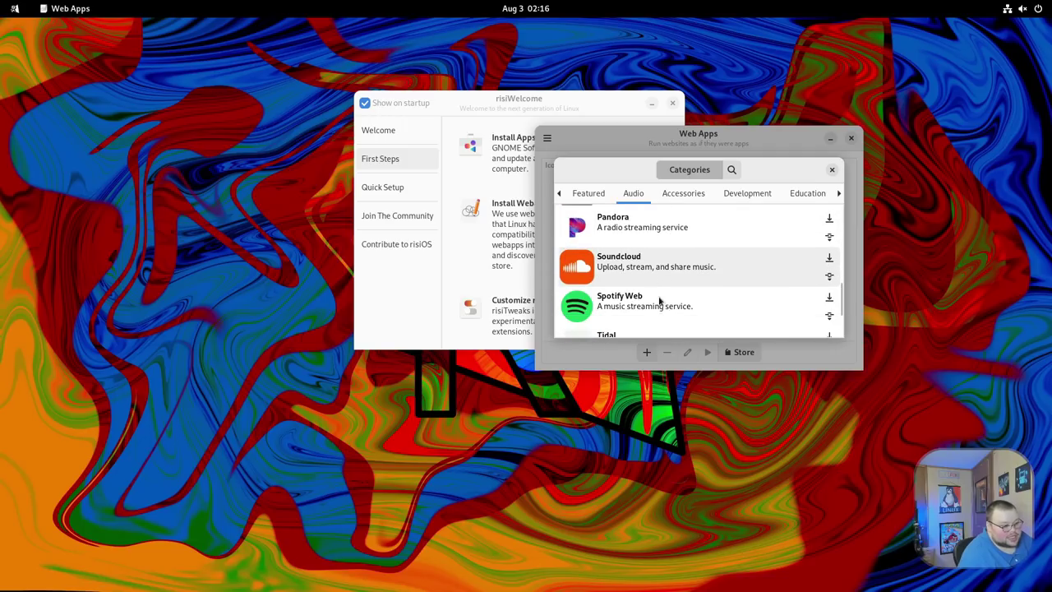
{"action": "scroll", "coordinate": [658, 301], "scroll_direction": "down", "scroll_amount": 2}
{"action": "scroll", "coordinate": [657, 298], "scroll_direction": "down", "scroll_amount": 1}
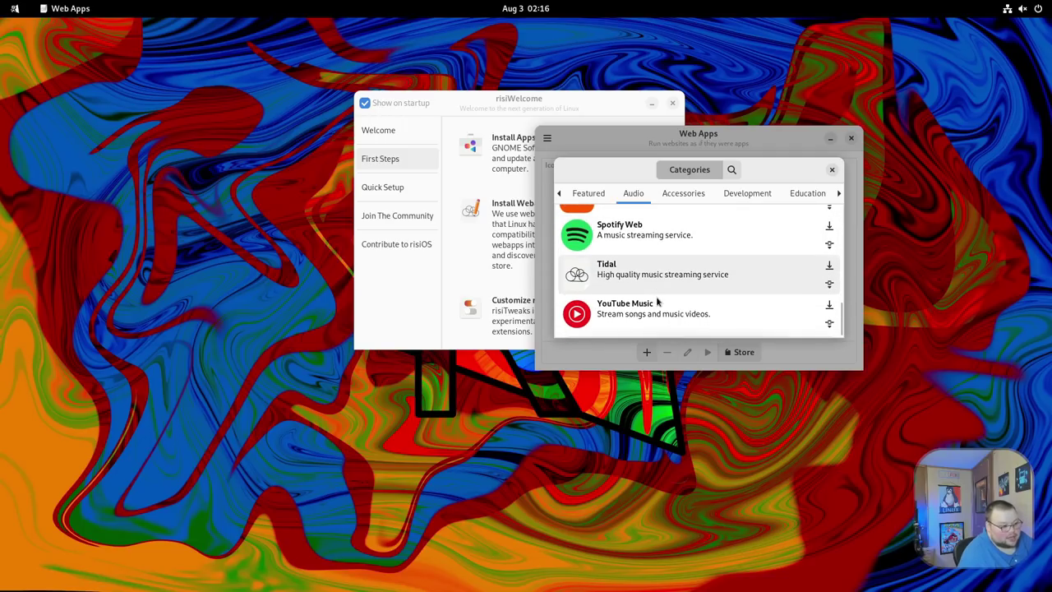
Browse the Accessories and Development categories of web apps.
{"action": "left_click", "coordinate": [677, 195]}
{"action": "scroll", "coordinate": [690, 240], "scroll_direction": "down", "scroll_amount": 2}
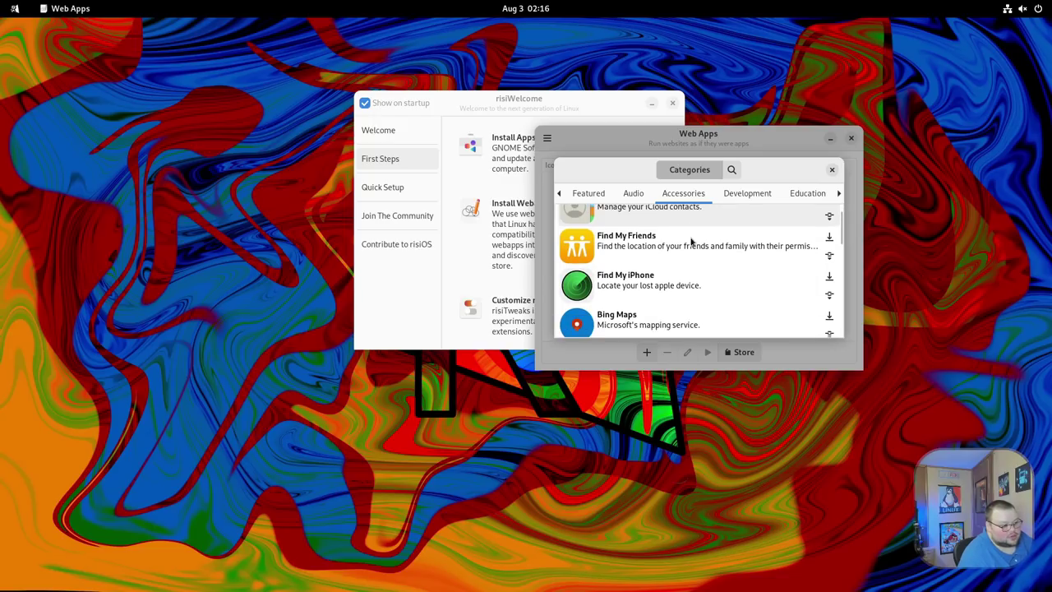
{"action": "scroll", "coordinate": [691, 241], "scroll_direction": "down", "scroll_amount": 6}
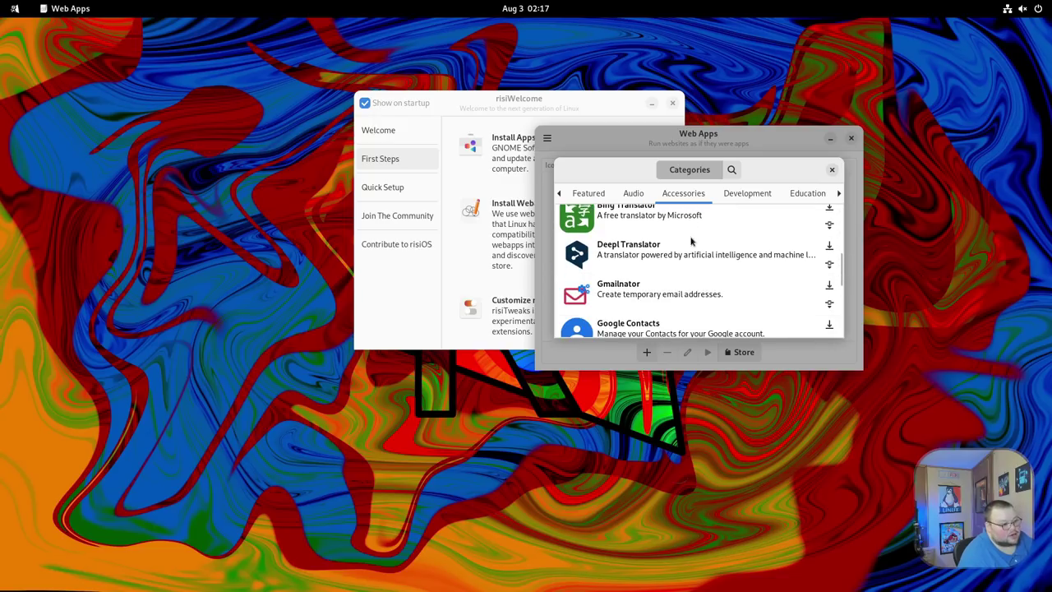
{"action": "scroll", "coordinate": [693, 244], "scroll_direction": "down", "scroll_amount": 2}
{"action": "scroll", "coordinate": [698, 263], "scroll_direction": "up", "scroll_amount": 4}
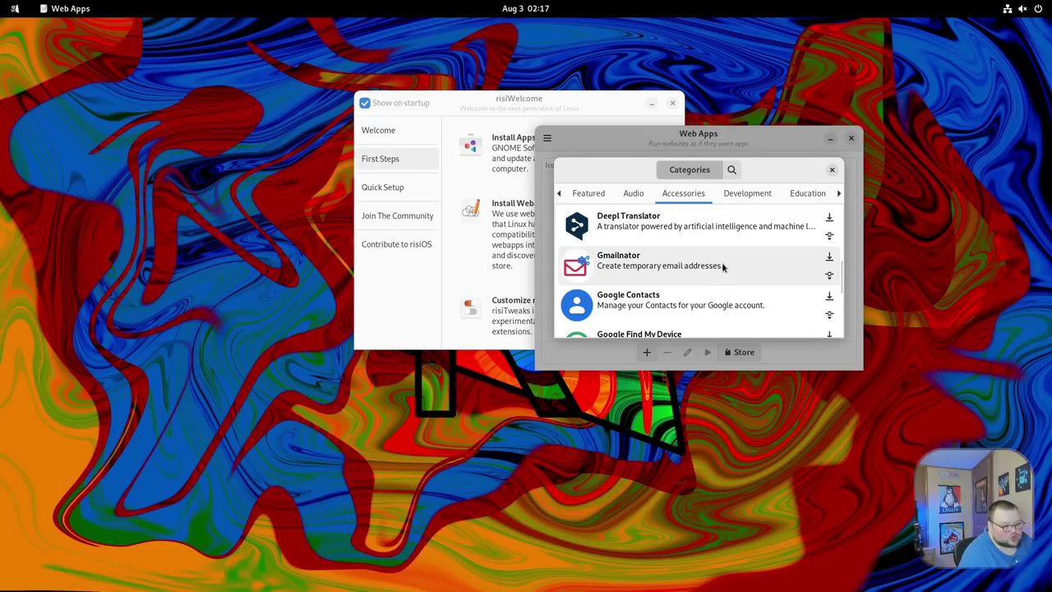
{"action": "scroll", "coordinate": [722, 267], "scroll_direction": "up", "scroll_amount": 1}
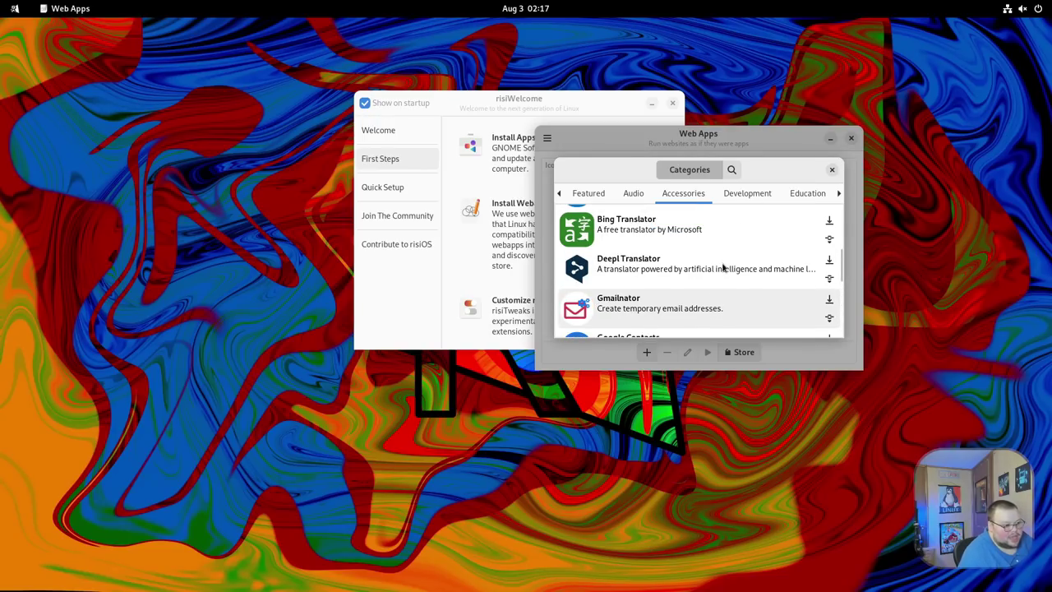
{"action": "left_click", "coordinate": [739, 202]}
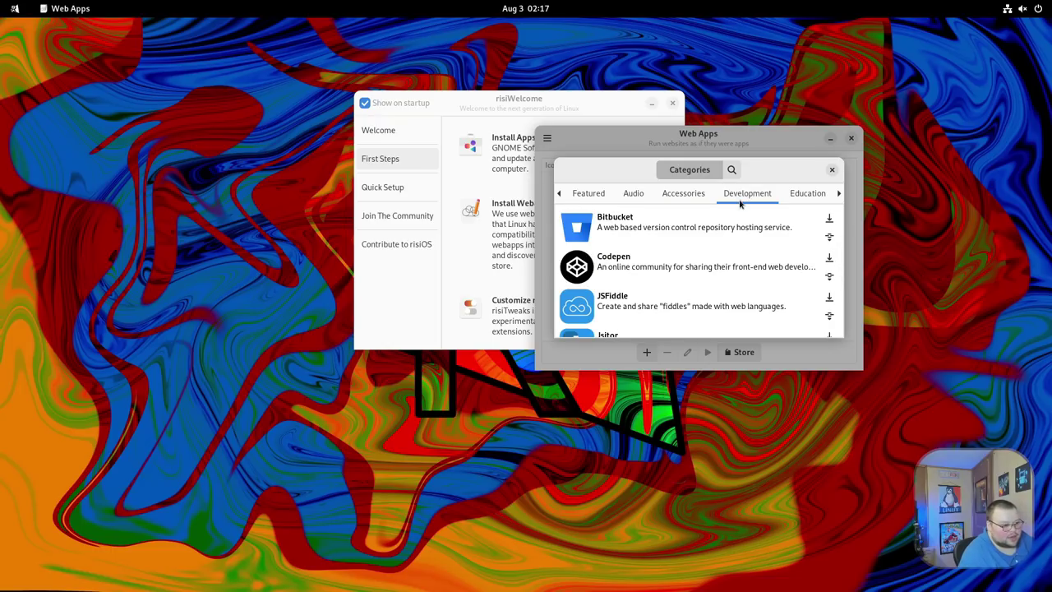
{"action": "scroll", "coordinate": [733, 255], "scroll_direction": "down", "scroll_amount": 2}
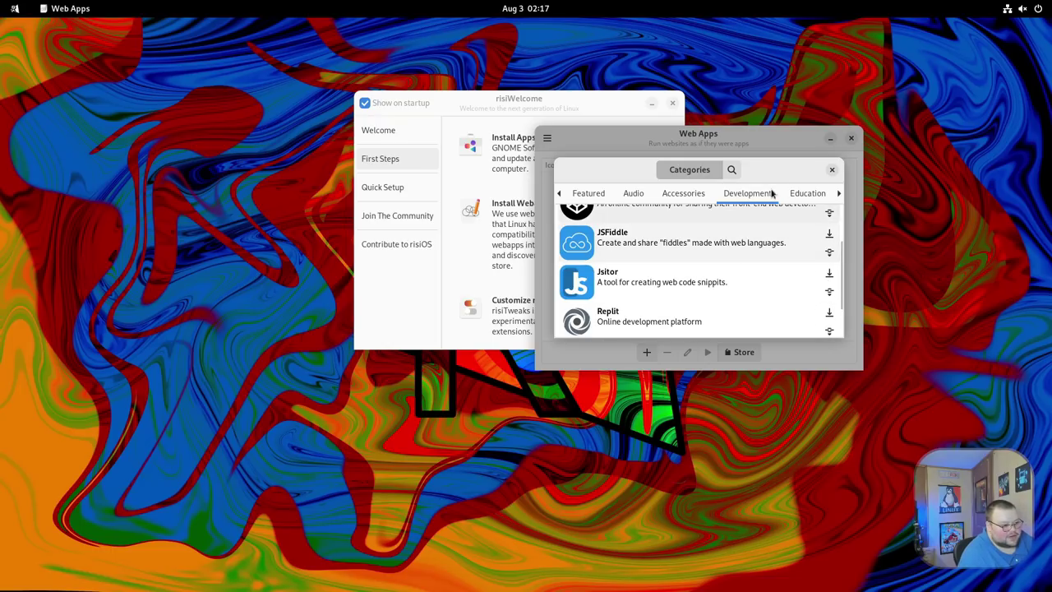
Browse the Education, Games and Graphics categories, then step back to the Featured list.
{"action": "left_click", "coordinate": [809, 193]}
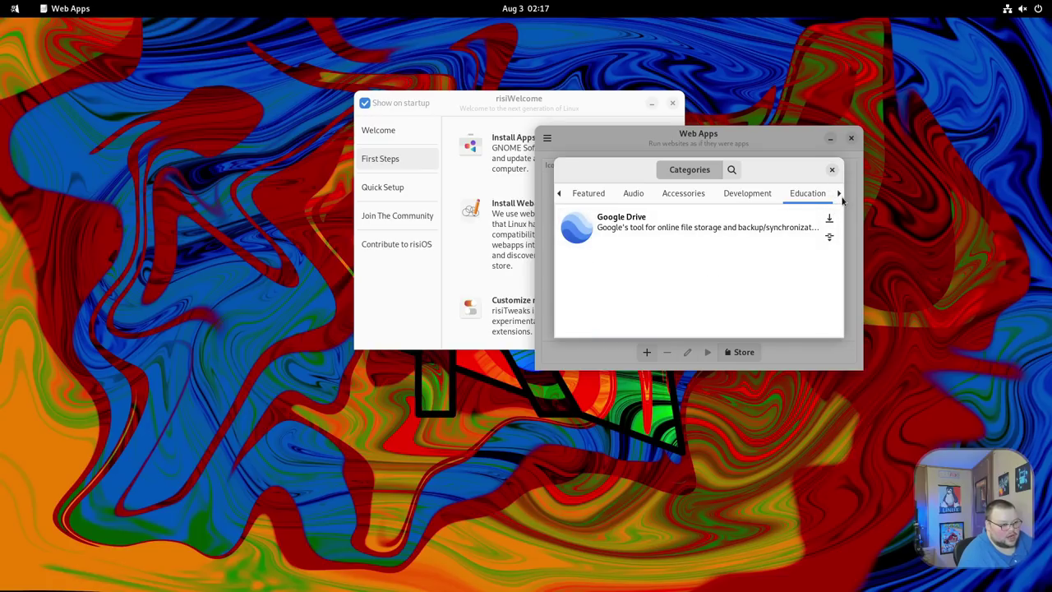
{"action": "left_click", "coordinate": [839, 193]}
{"action": "scroll", "coordinate": [707, 249], "scroll_direction": "down", "scroll_amount": 2}
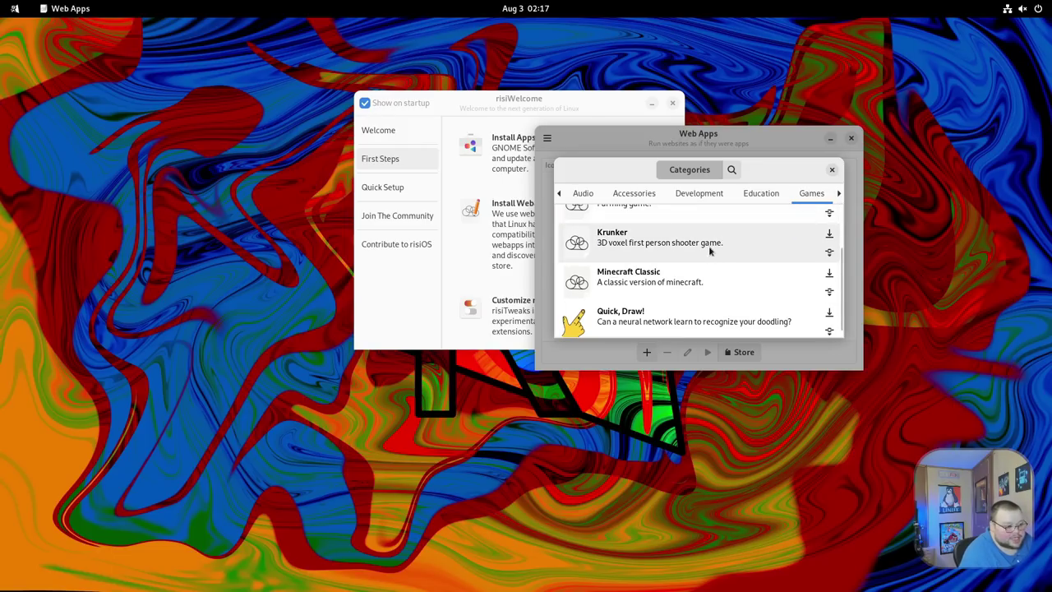
{"action": "left_click", "coordinate": [840, 193]}
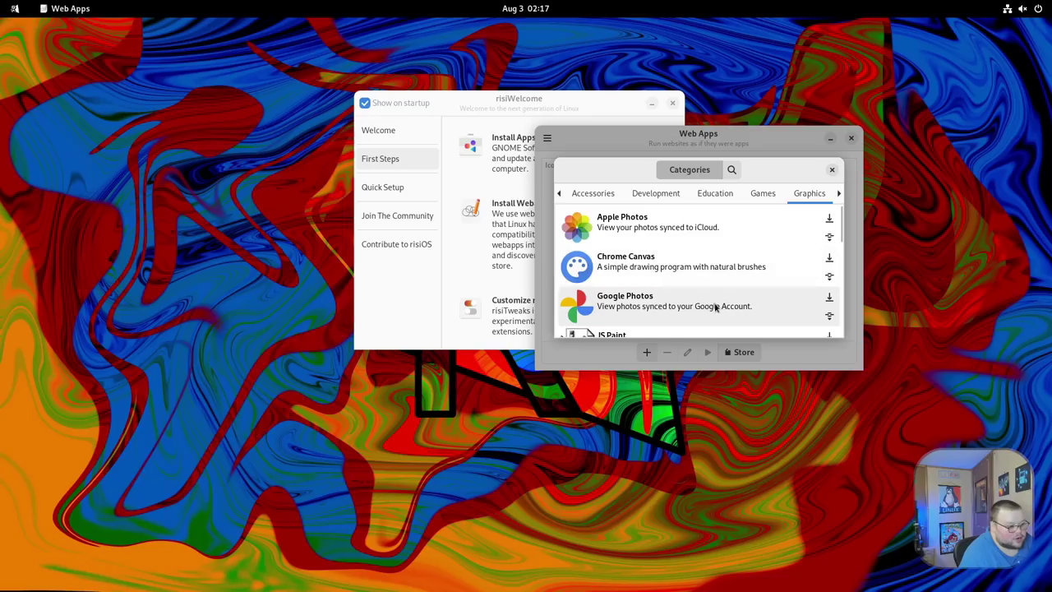
{"action": "left_click", "coordinate": [559, 194]}
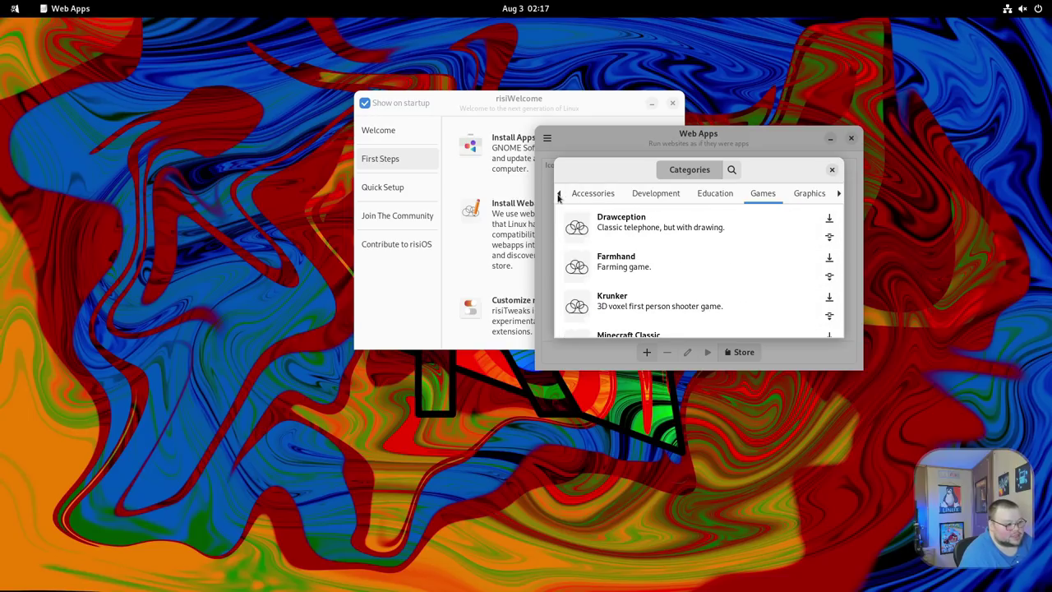
{"action": "left_click", "coordinate": [559, 195]}
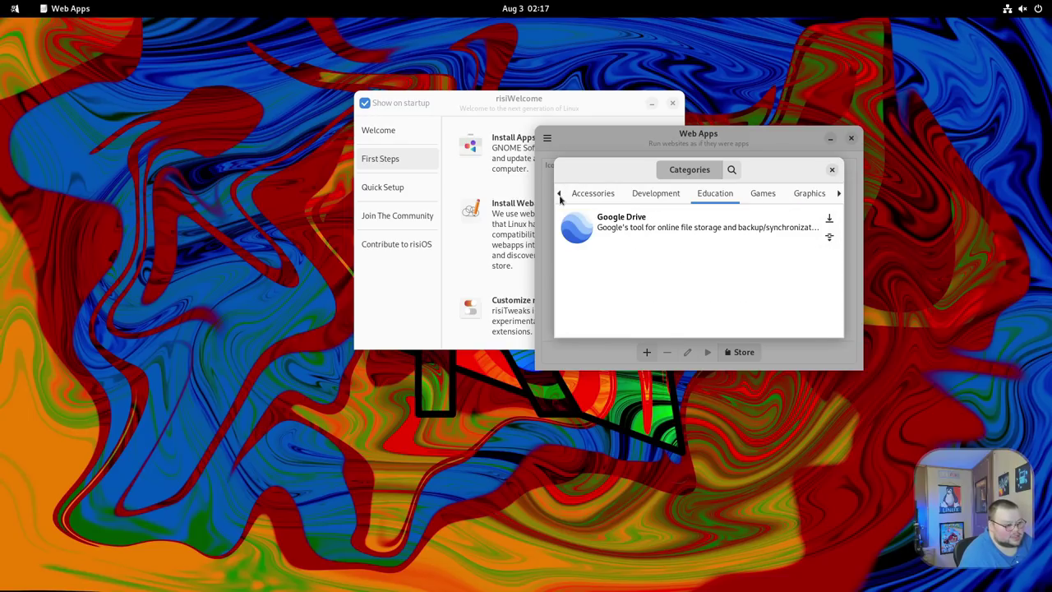
{"action": "left_click", "coordinate": [559, 195]}
{"action": "left_click", "coordinate": [559, 195]}
{"action": "left_click", "coordinate": [559, 195]}
{"action": "left_click", "coordinate": [559, 195]}
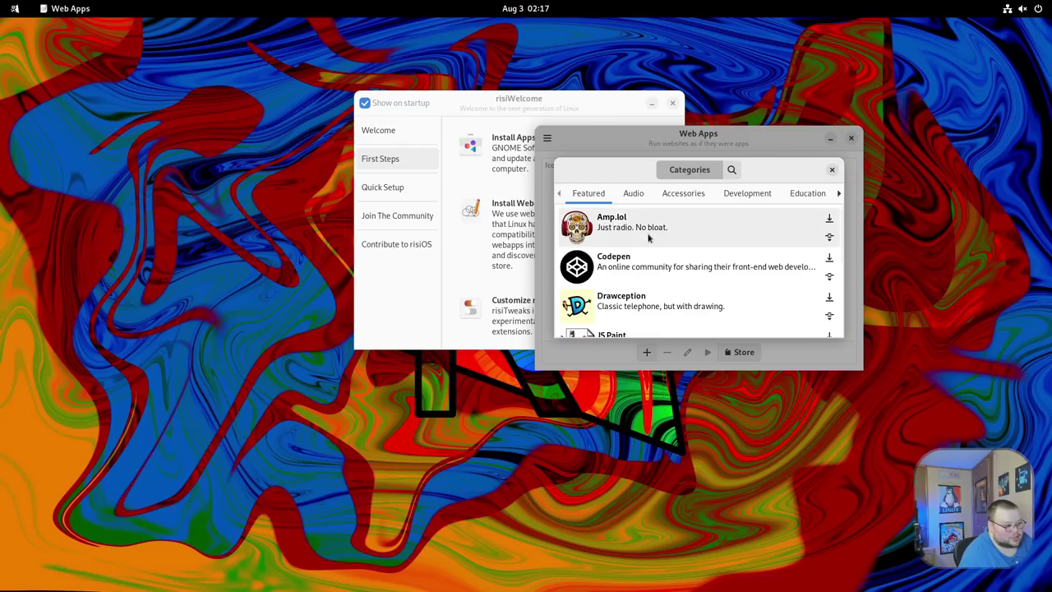
{"action": "scroll", "coordinate": [649, 247], "scroll_direction": "down", "scroll_amount": 5}
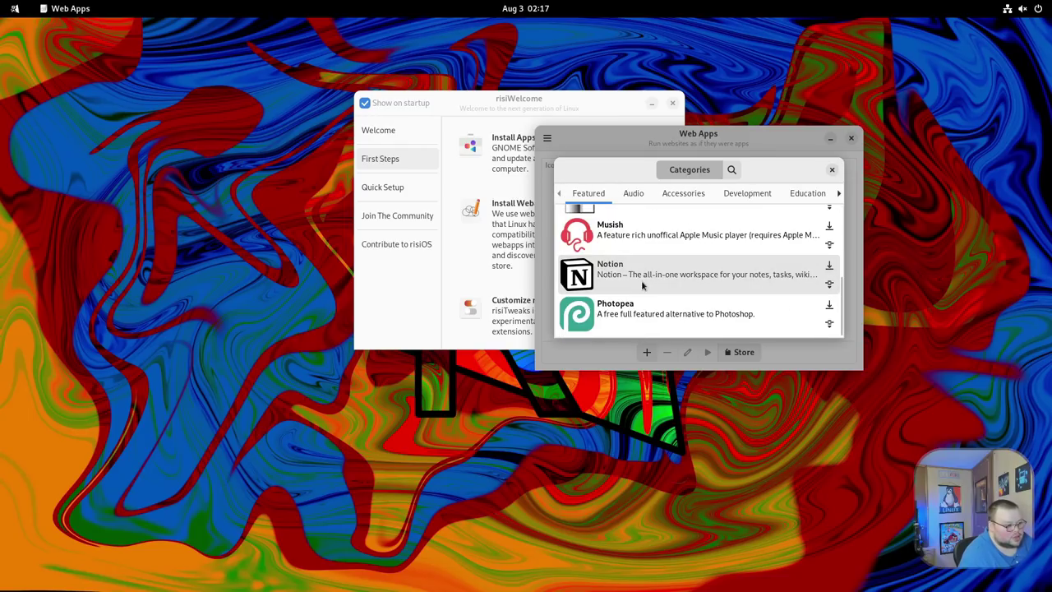
Open Notion's new-app form, review its Browser choices, and glance at the app grid.
{"action": "left_click", "coordinate": [829, 266]}
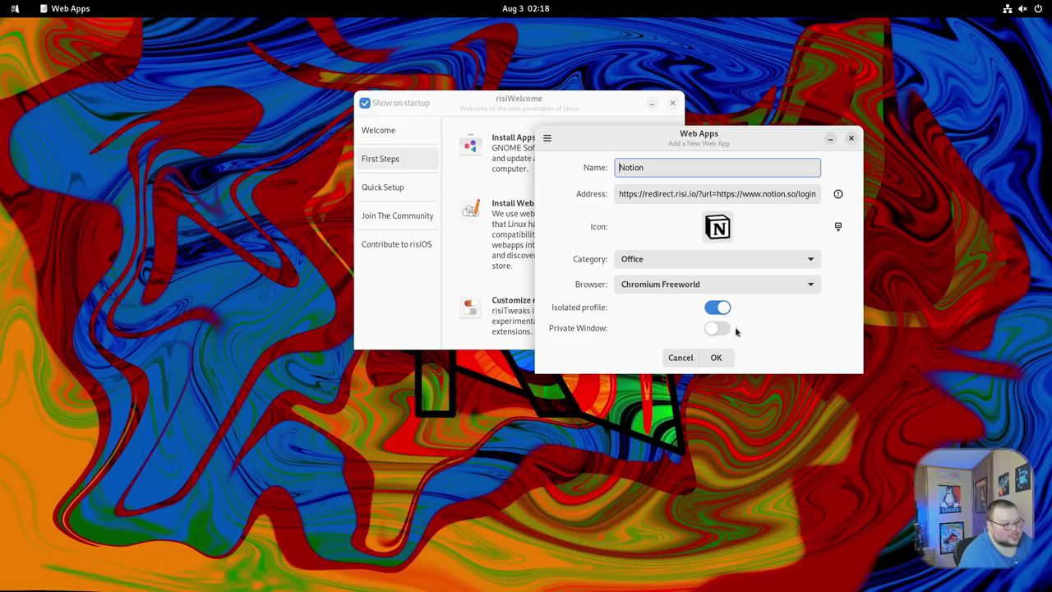
{"action": "left_click", "coordinate": [655, 285]}
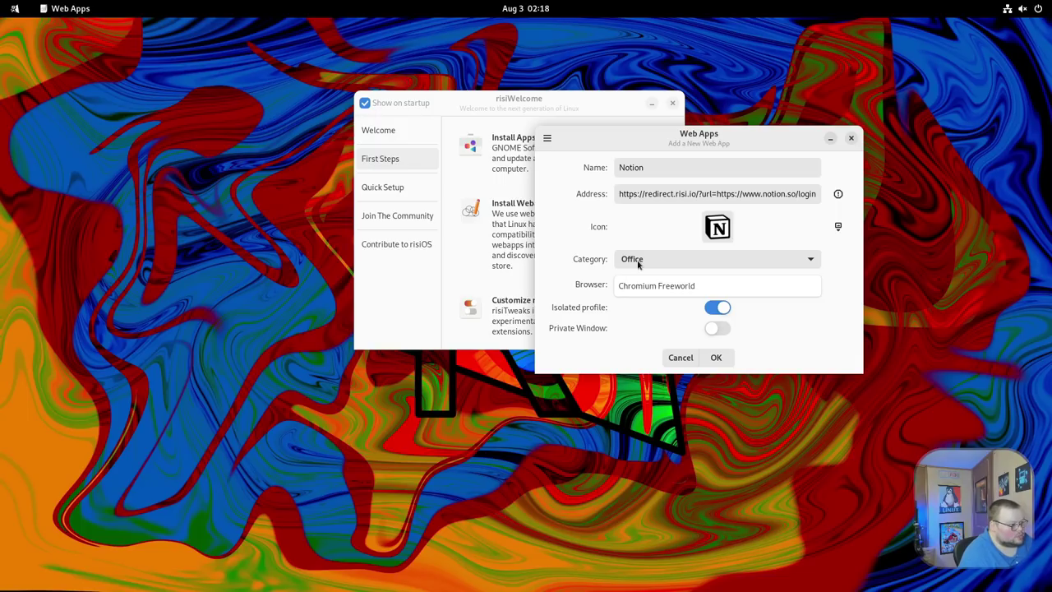
{"action": "left_click", "coordinate": [16, 8]}
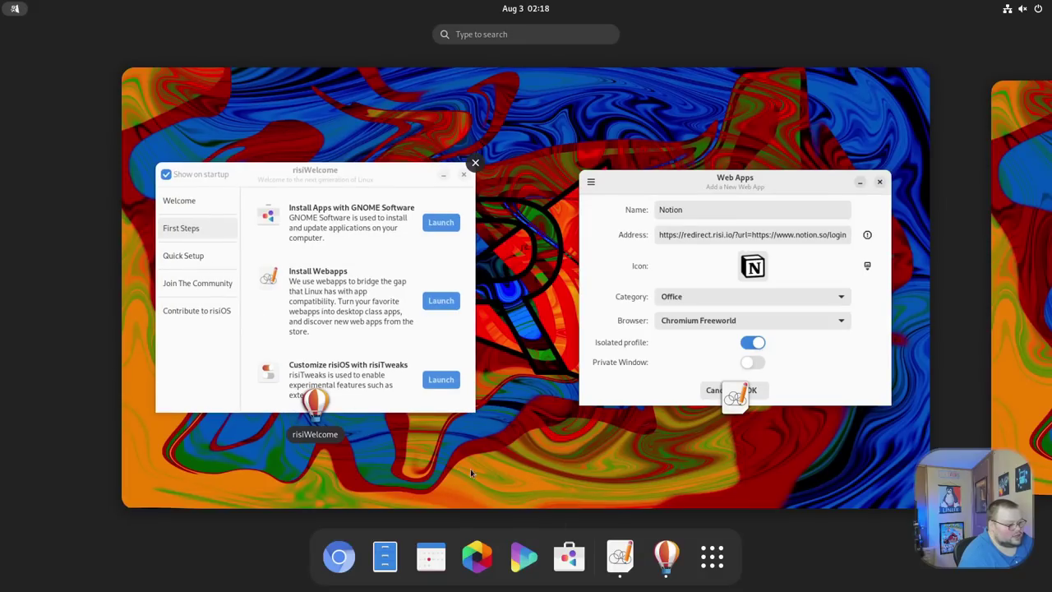
{"action": "left_click", "coordinate": [711, 557]}
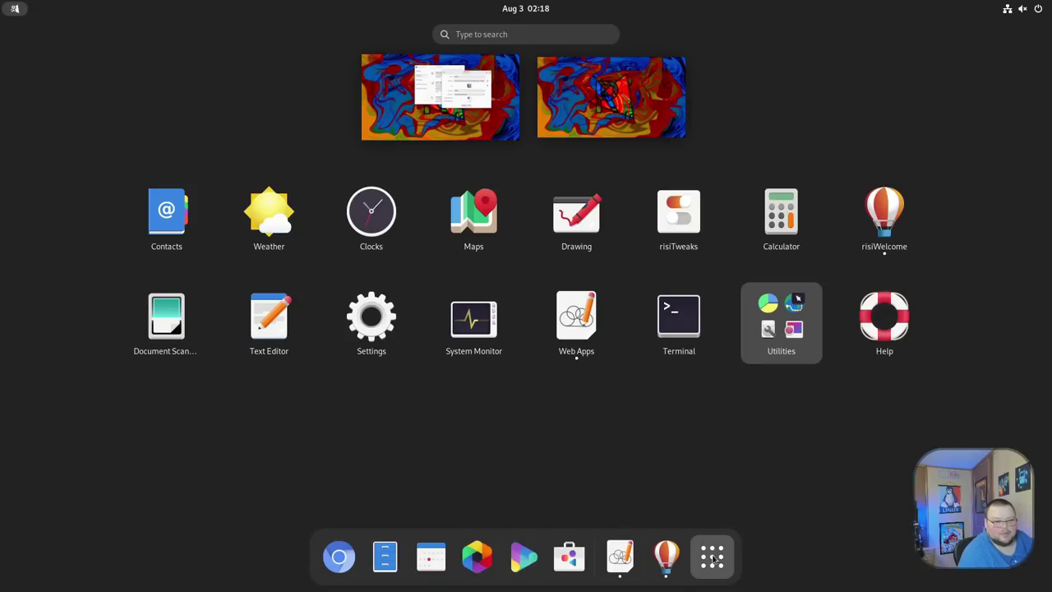
{"action": "left_click", "coordinate": [712, 557]}
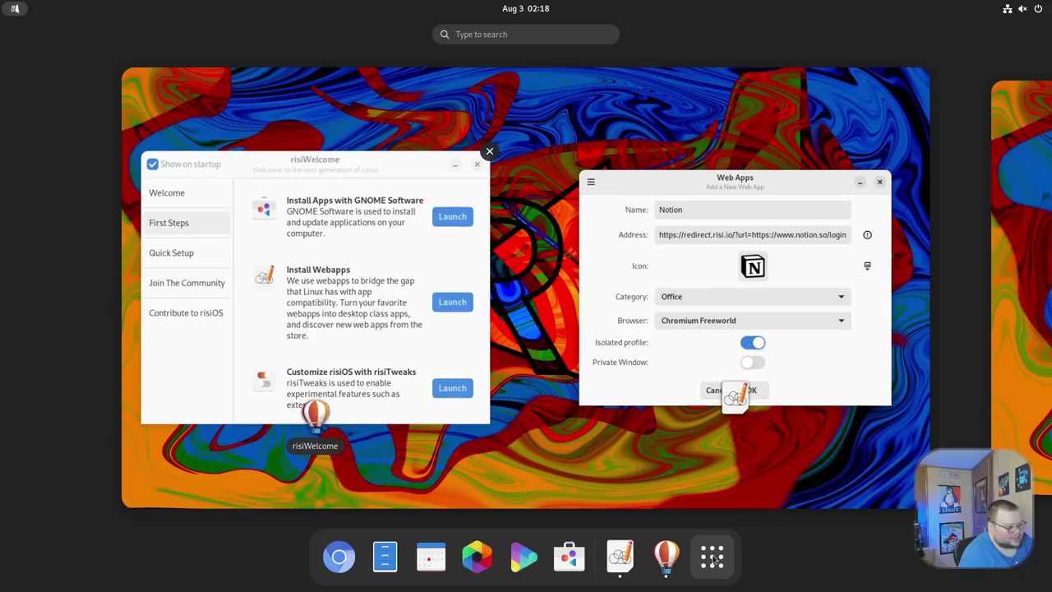
{"action": "left_click", "coordinate": [733, 401]}
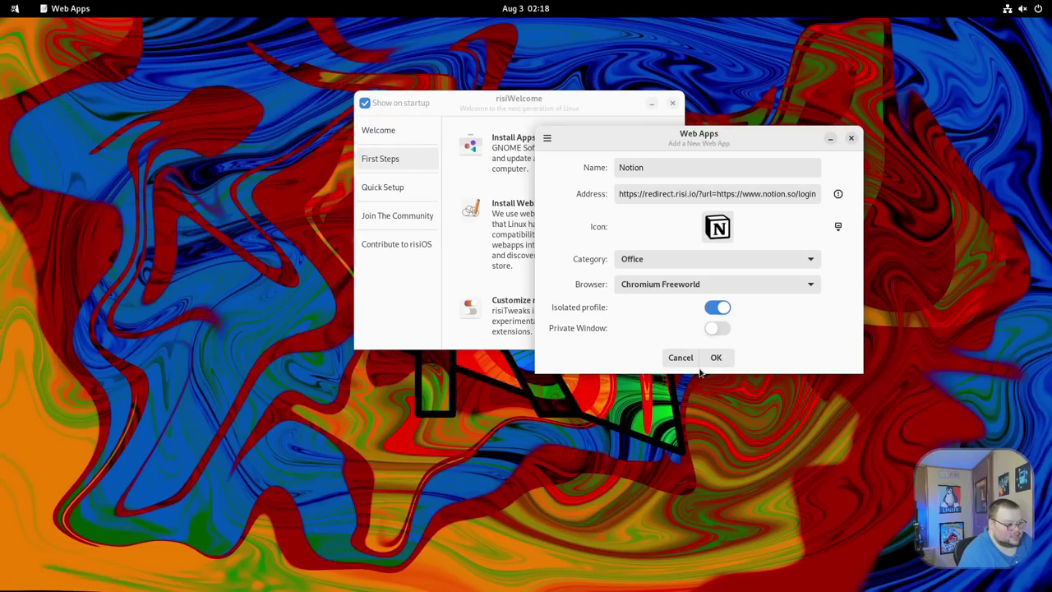
{"action": "left_click", "coordinate": [719, 358]}
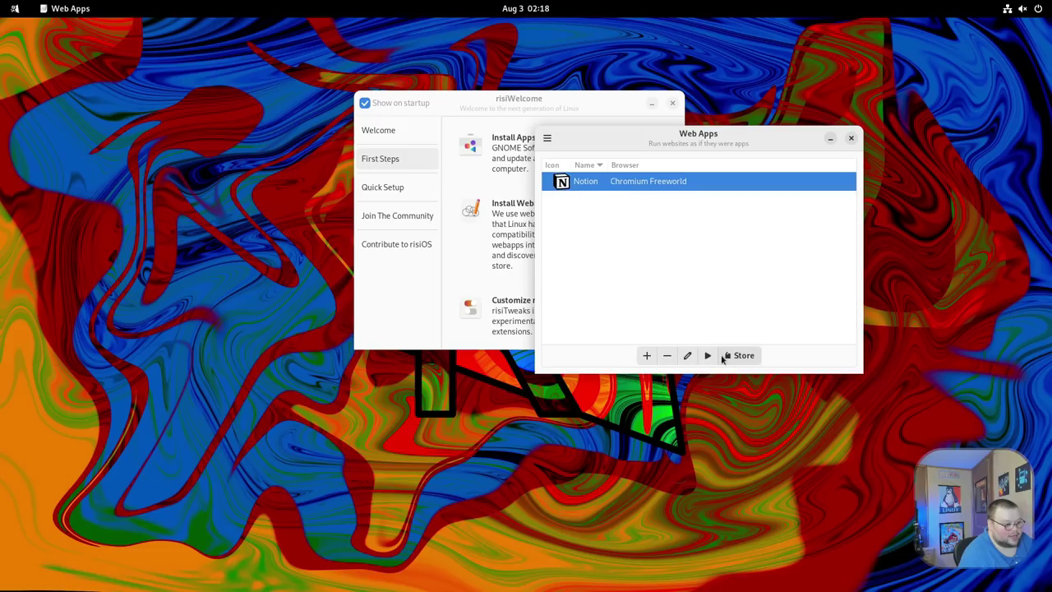
{"action": "key", "text": "super+a"}
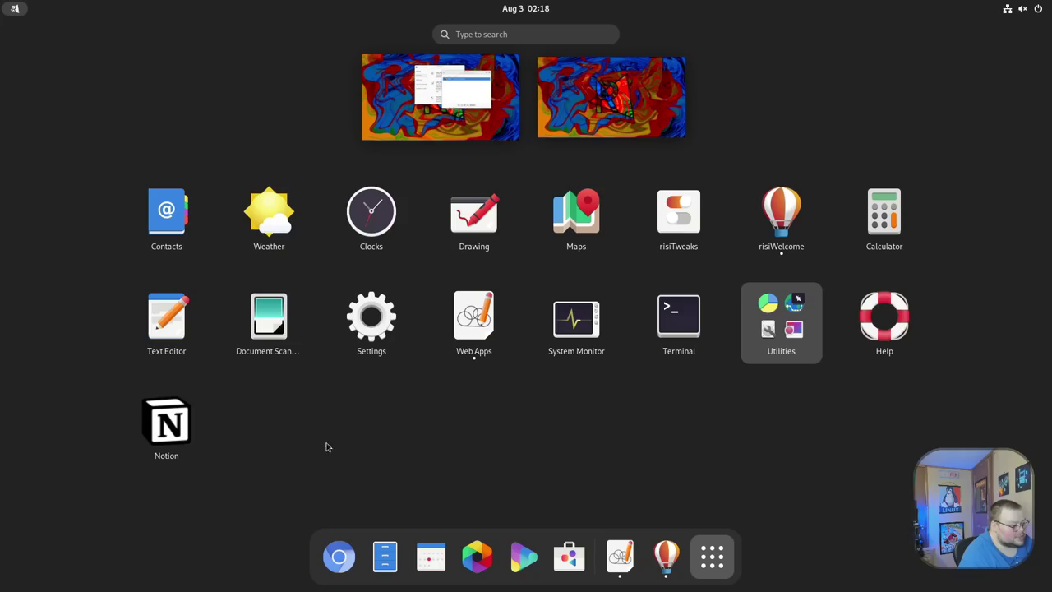
{"action": "left_click", "coordinate": [154, 423]}
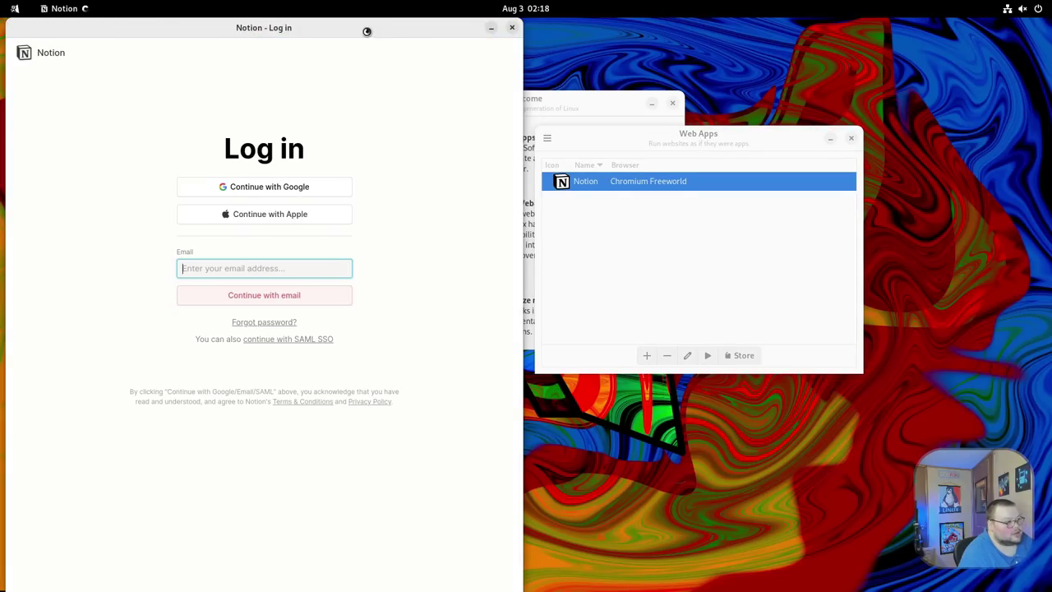
{"action": "left_click_drag", "start_coordinate": [367, 31], "coordinate": [502, 77]}
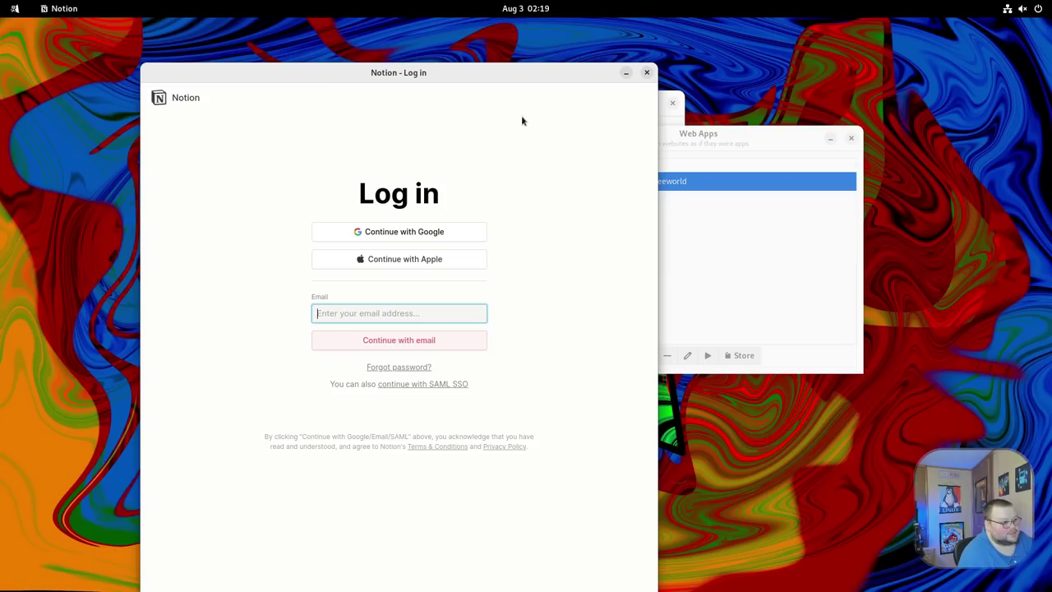
{"action": "left_click", "coordinate": [647, 72]}
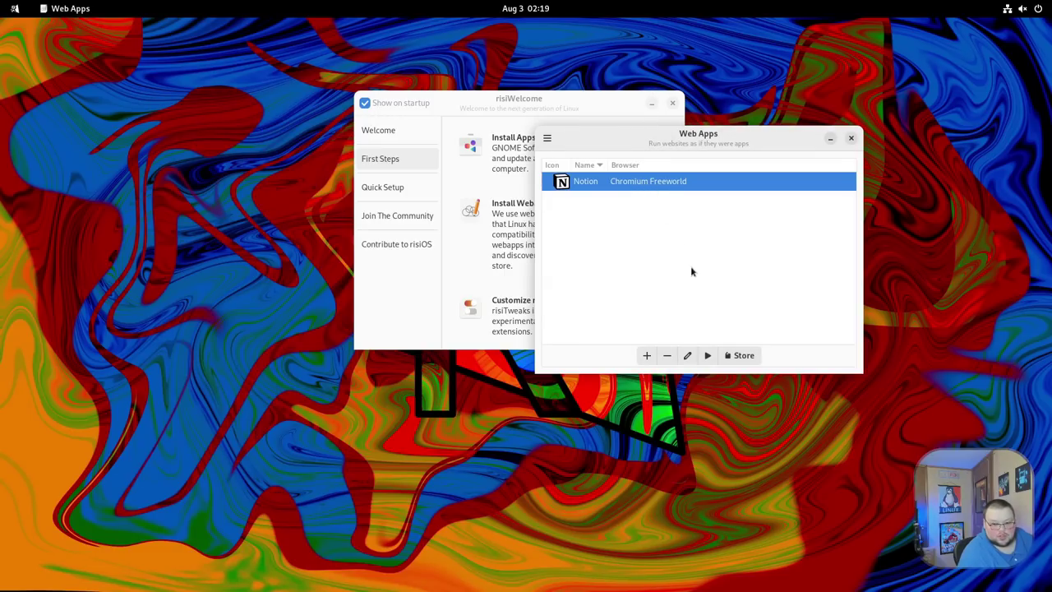
{"action": "left_click", "coordinate": [646, 356]}
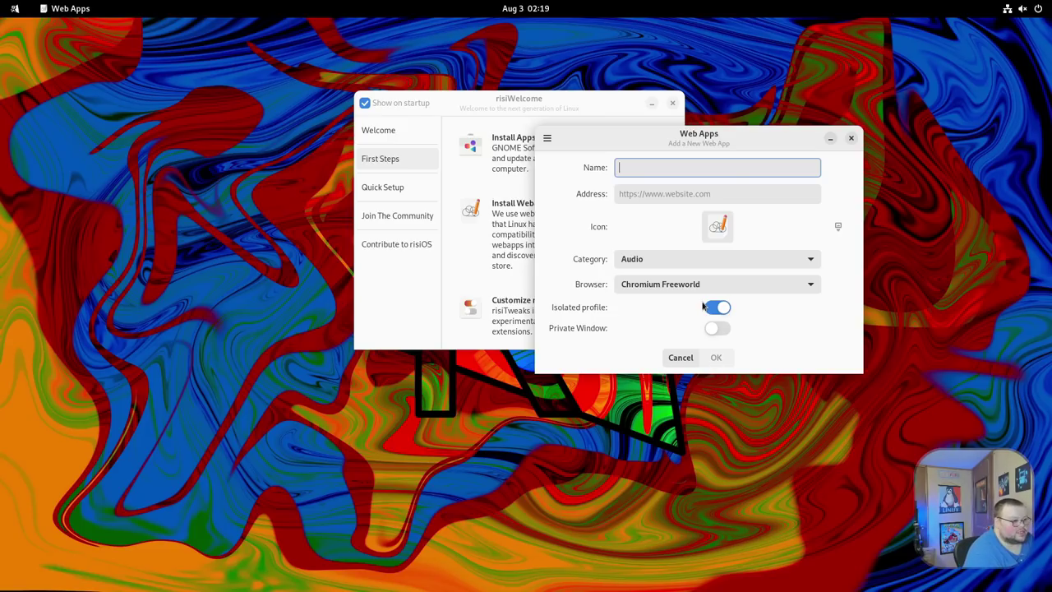
{"action": "type", "text": "Twitter"}
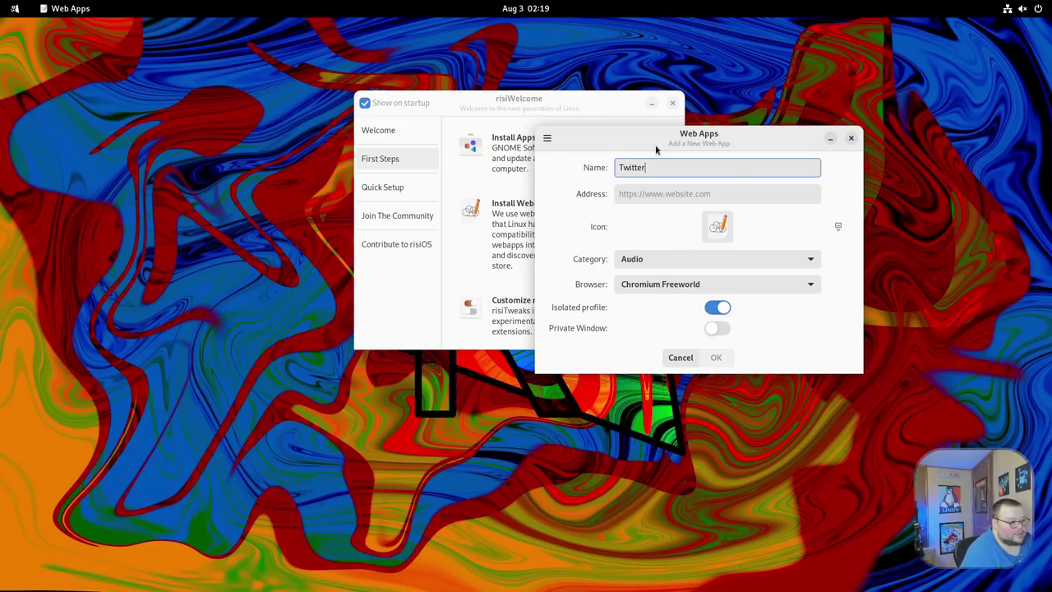
{"action": "left_click", "coordinate": [655, 195]}
{"action": "type", "text": "https"}
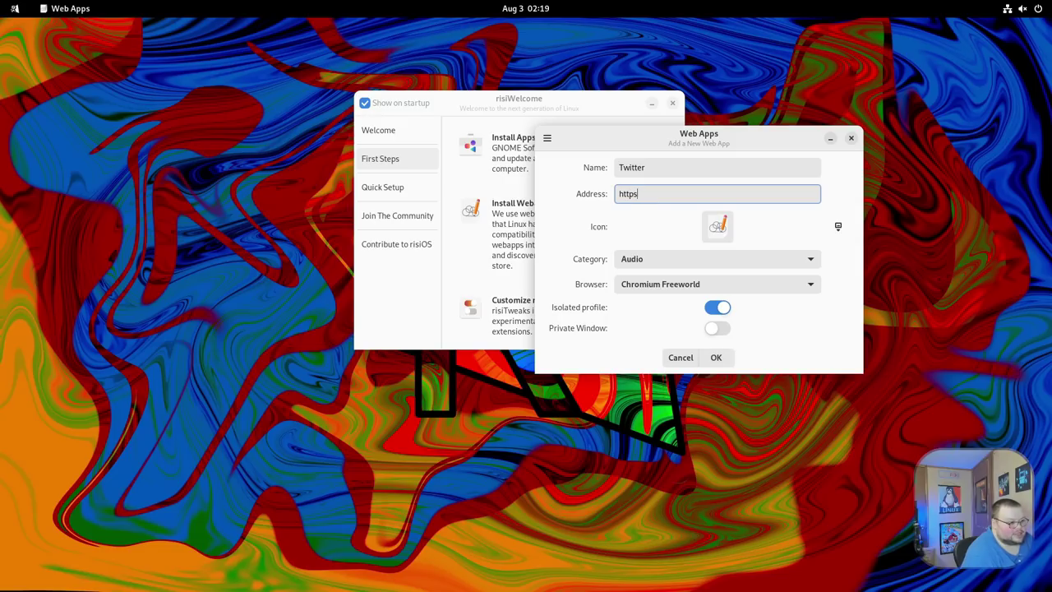
{"action": "type", "text": "://twitter.com"}
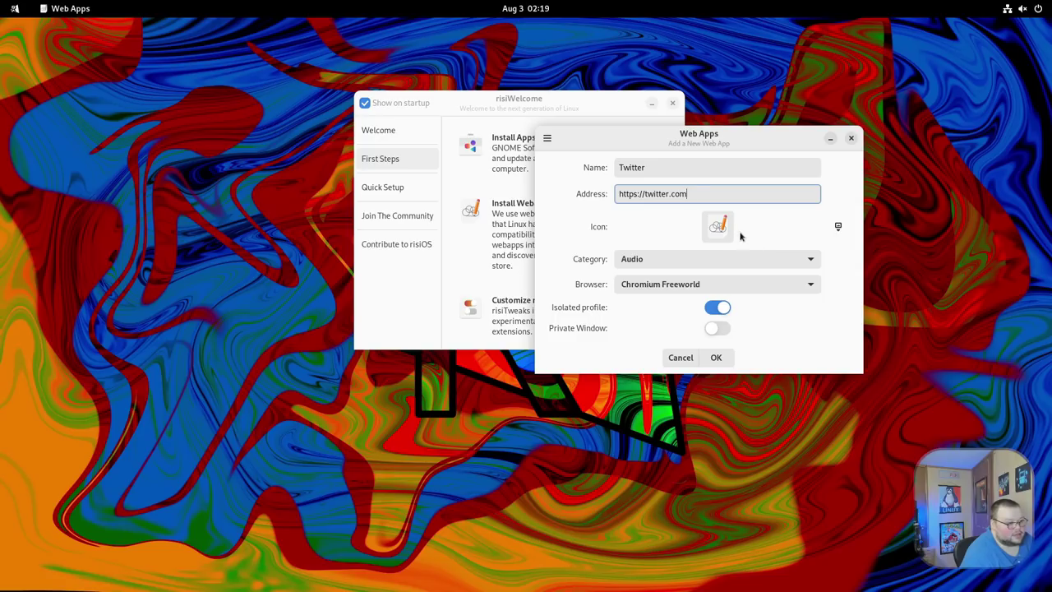
{"action": "left_click", "coordinate": [838, 226]}
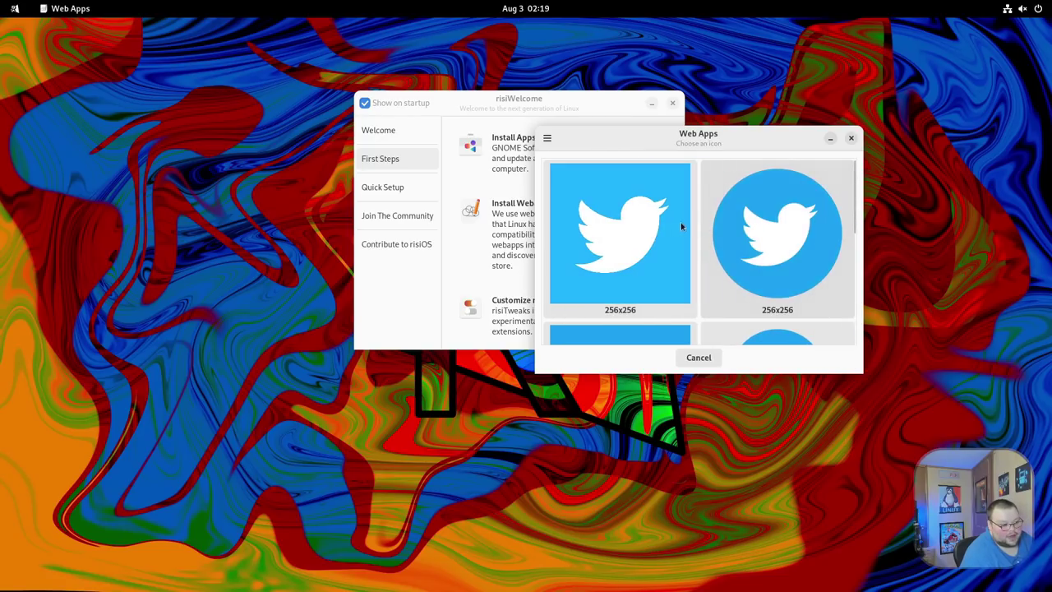
{"action": "left_click", "coordinate": [630, 235]}
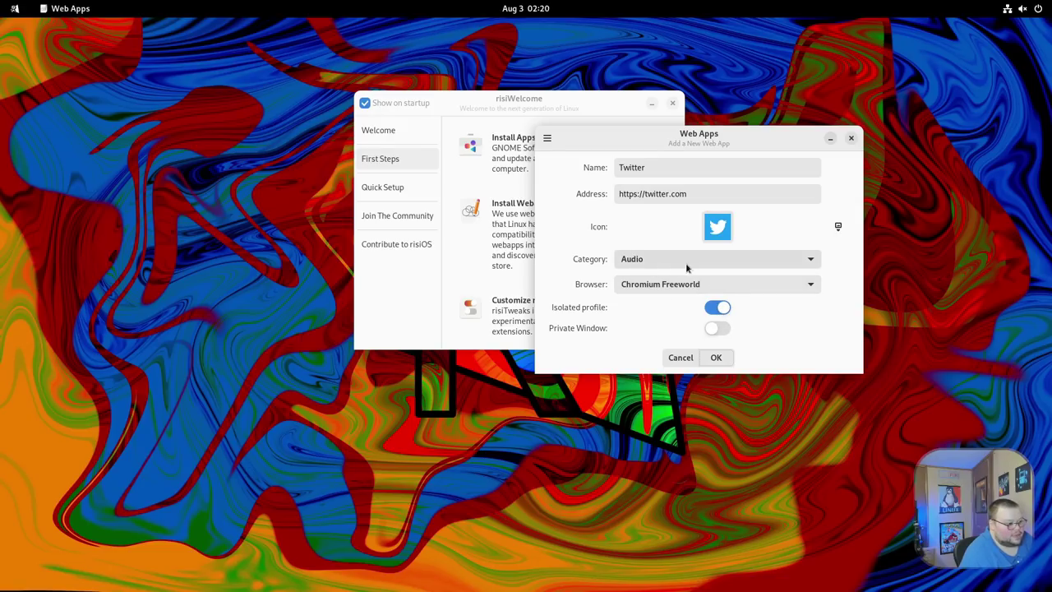
{"action": "left_click", "coordinate": [632, 259]}
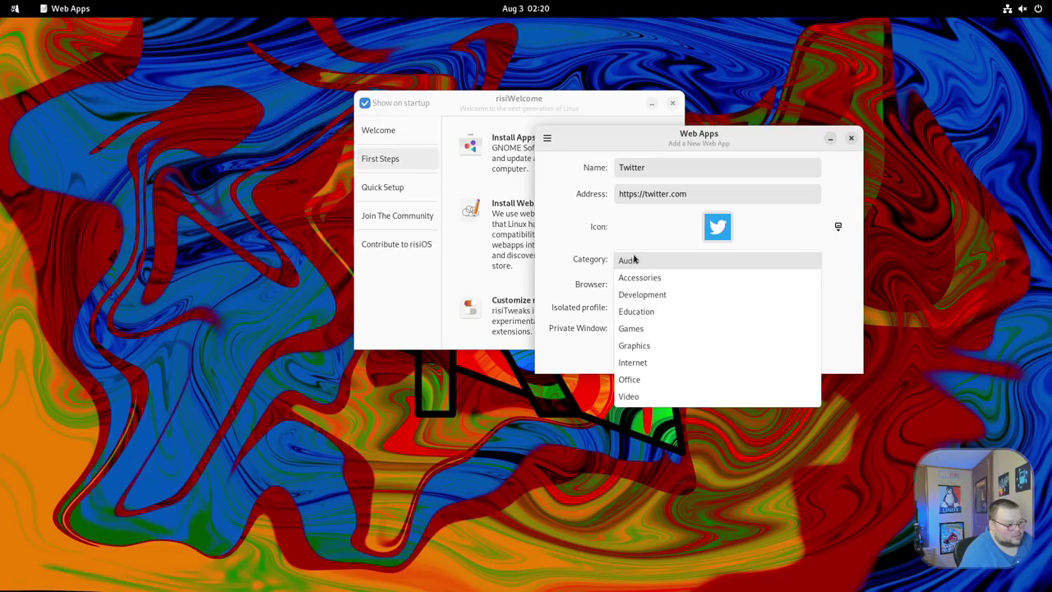
Save the Twitter web app and launch it from the Activities app grid.
{"action": "left_click", "coordinate": [650, 362]}
{"action": "left_click", "coordinate": [718, 356]}
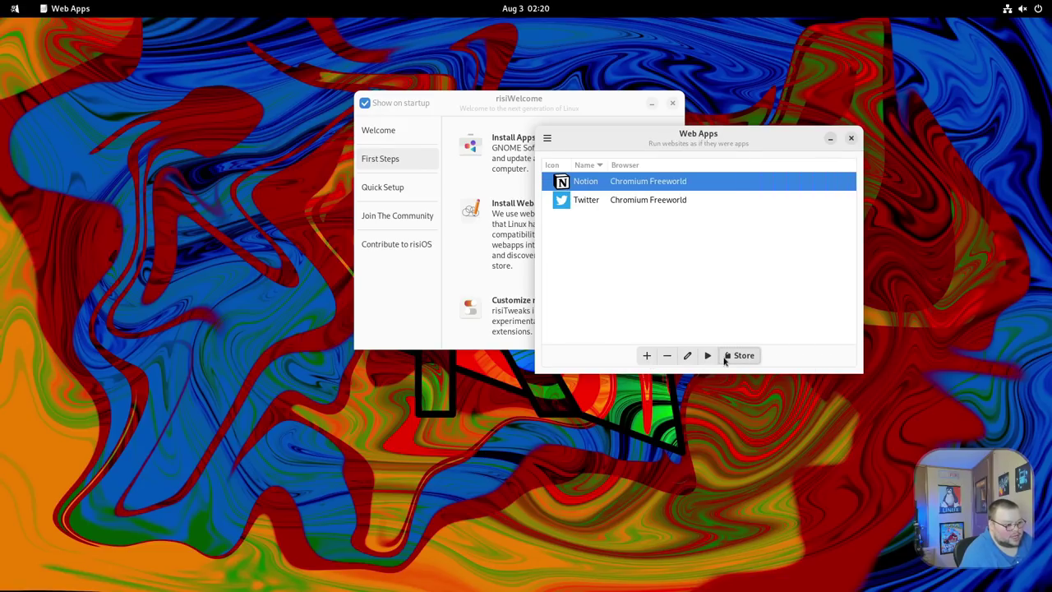
{"action": "key", "text": "super"}
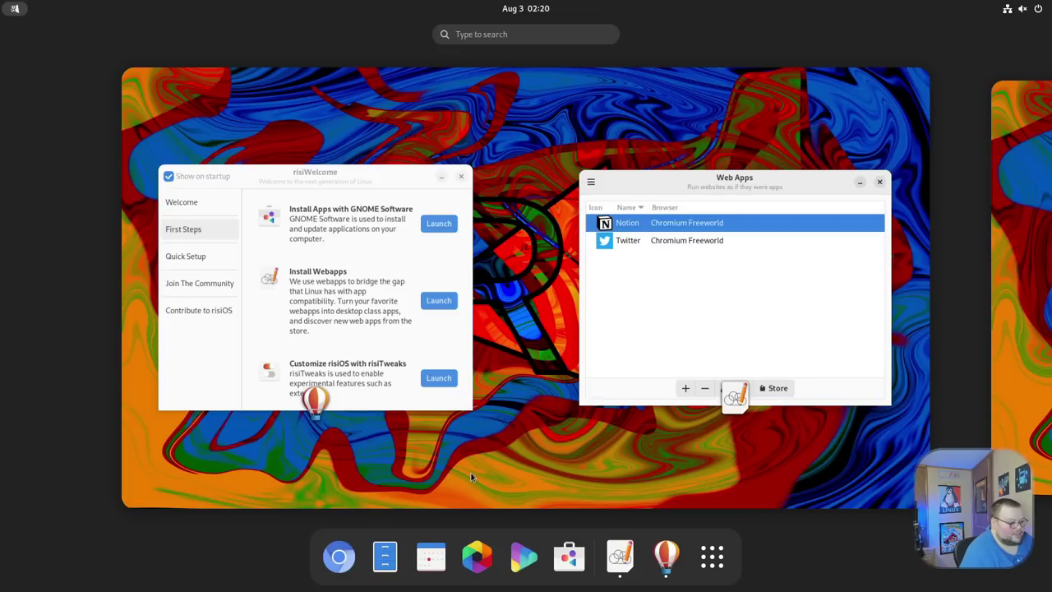
{"action": "left_click", "coordinate": [714, 556]}
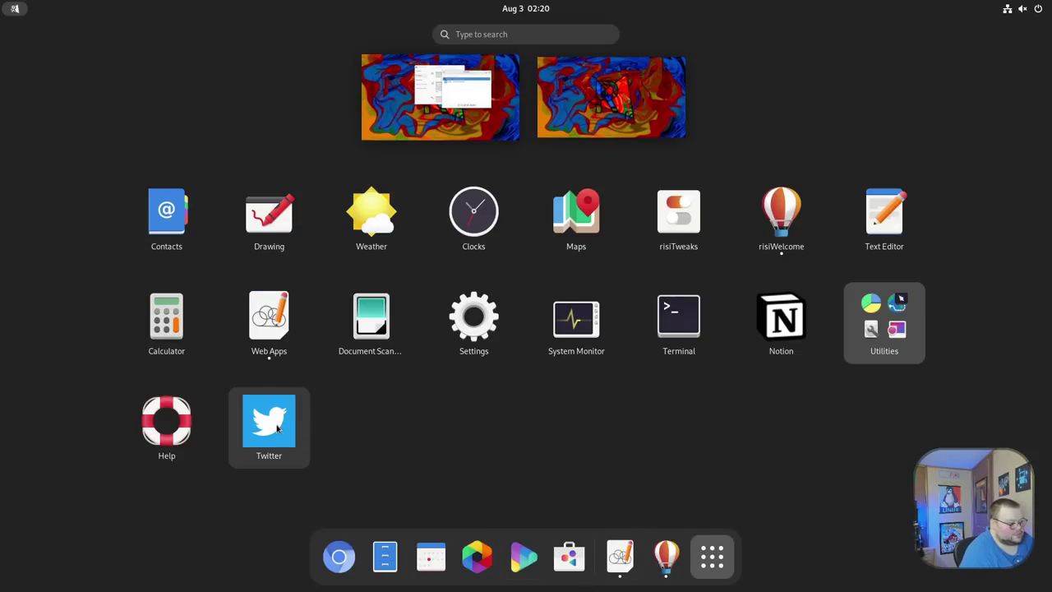
{"action": "left_click", "coordinate": [269, 424]}
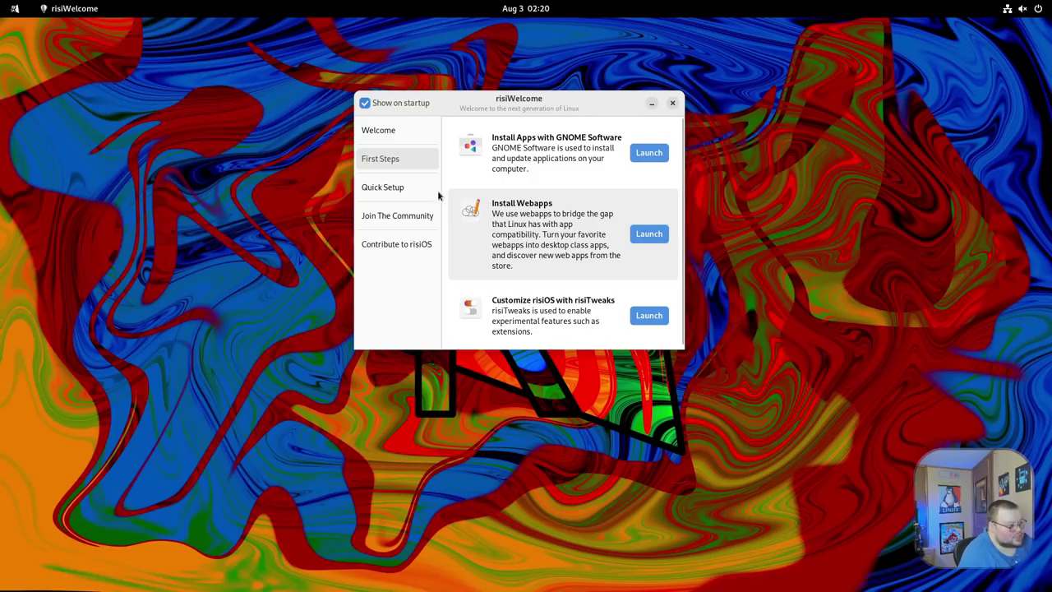
Show the Quick Setup page and scroll down to the Gaming through Video Production bundles.
{"action": "left_click", "coordinate": [408, 193]}
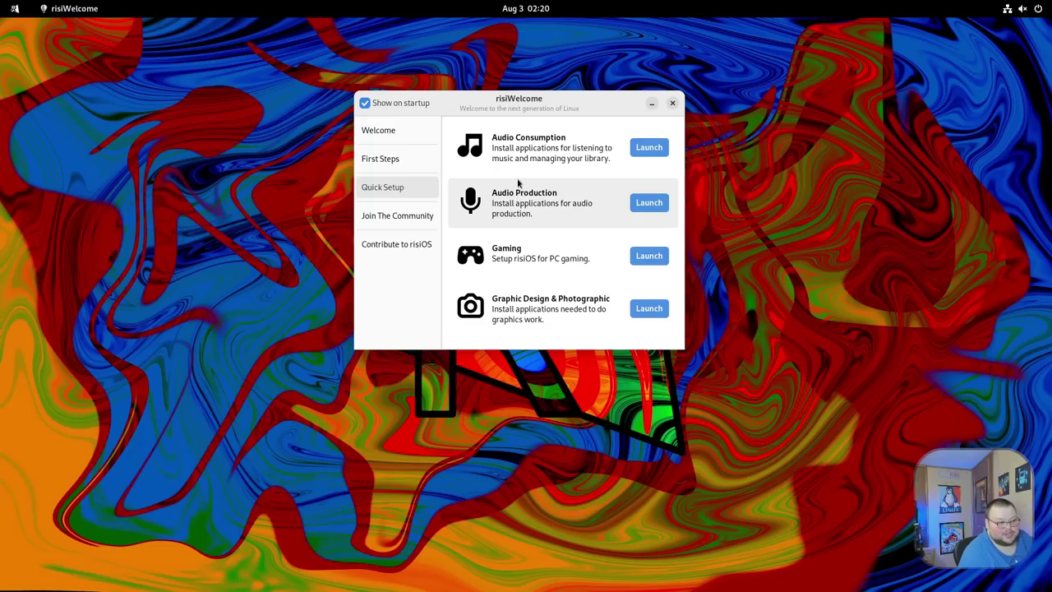
{"action": "scroll", "coordinate": [517, 177], "scroll_direction": "down", "scroll_amount": 3}
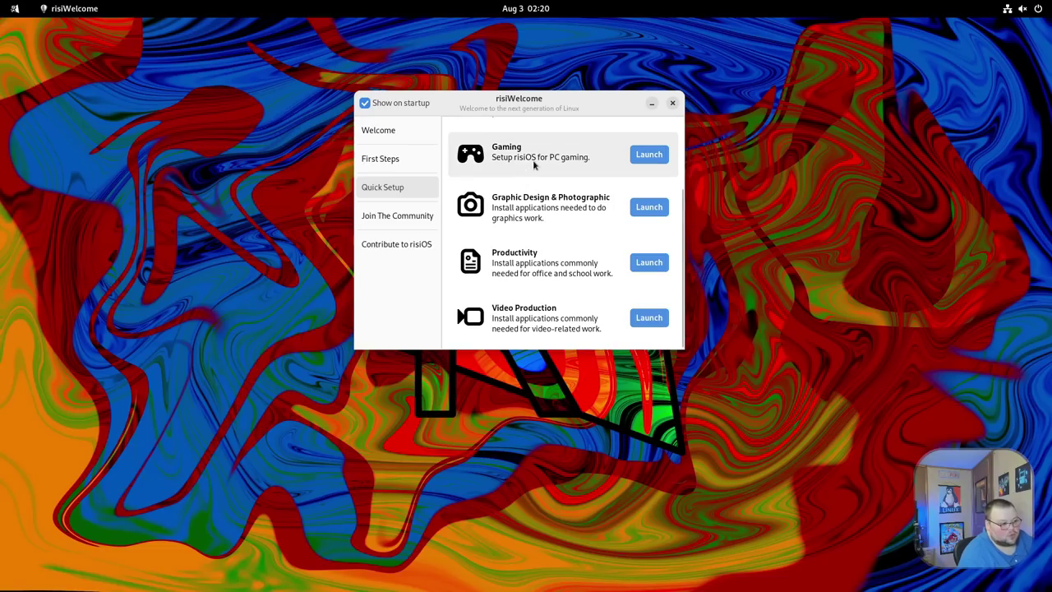
{"action": "left_click", "coordinate": [650, 155]}
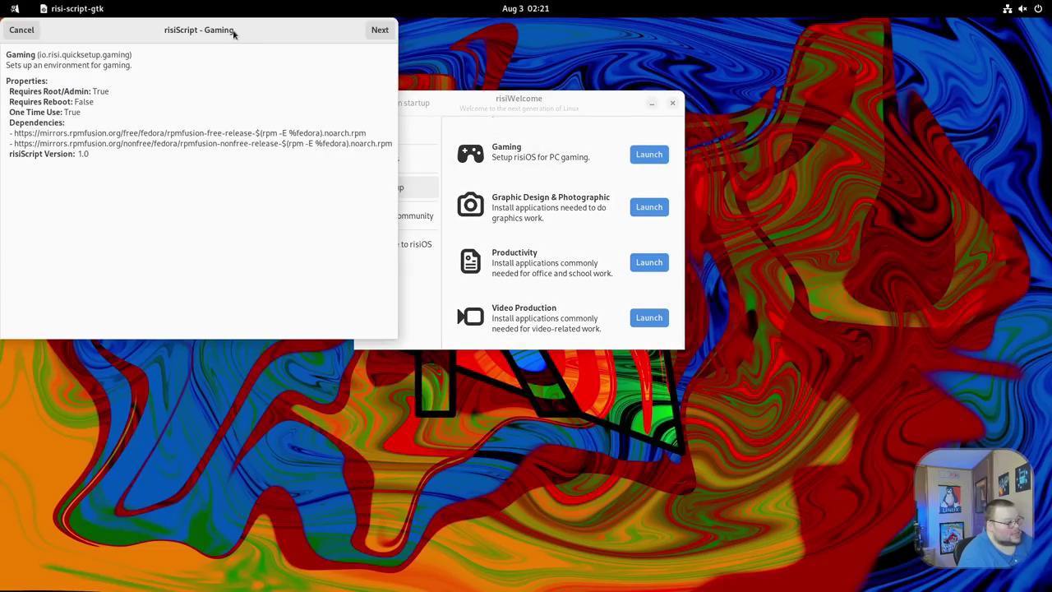
{"action": "left_click_drag", "start_coordinate": [234, 31], "coordinate": [374, 74]}
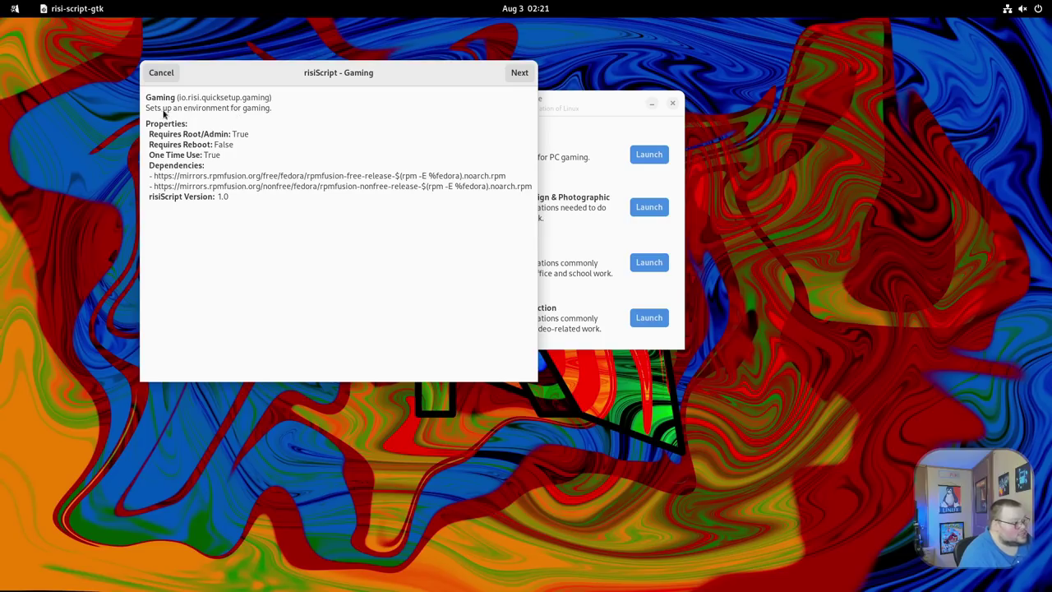
{"action": "left_click_drag", "start_coordinate": [288, 86], "coordinate": [130, 130]}
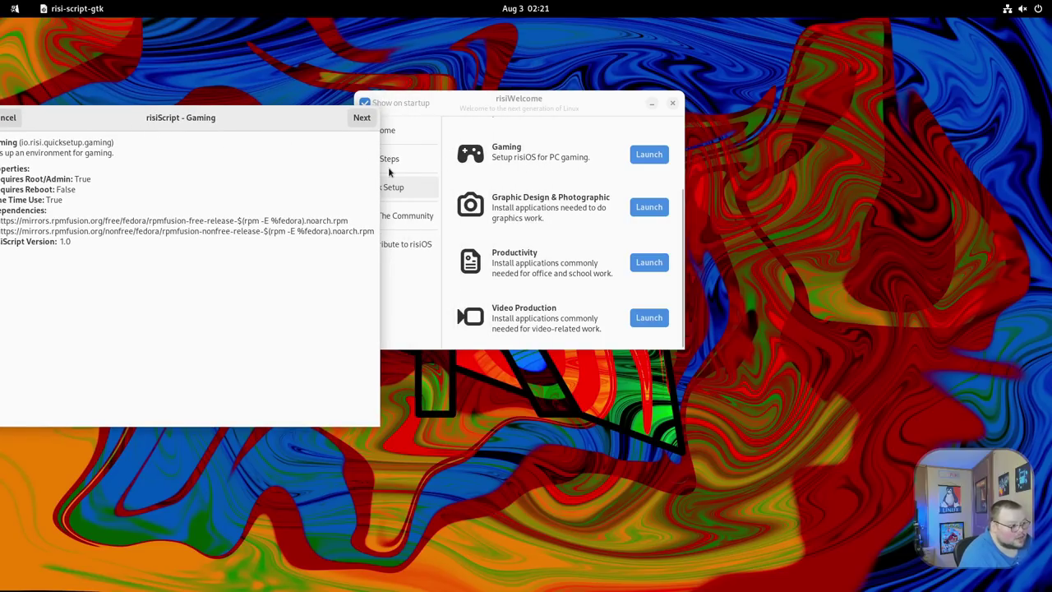
{"action": "left_click_drag", "start_coordinate": [263, 126], "coordinate": [365, 117]}
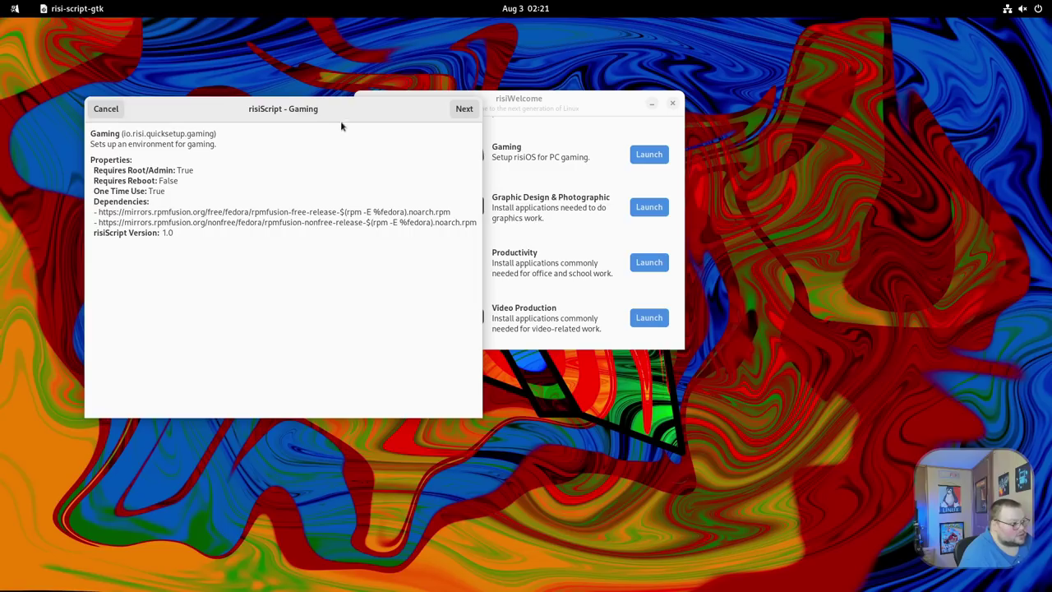
{"action": "left_click", "coordinate": [473, 115]}
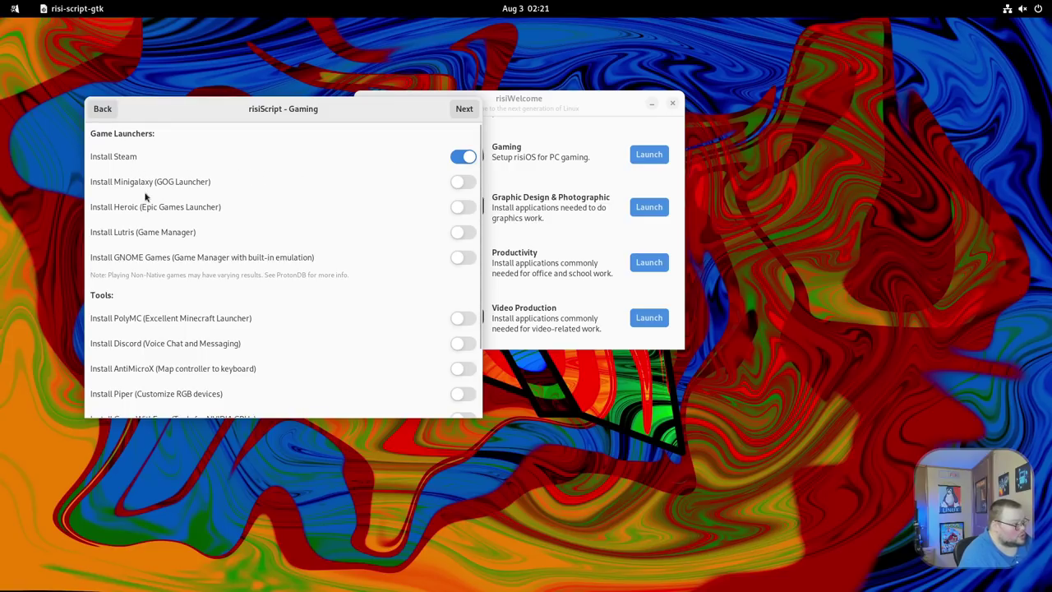
{"action": "scroll", "coordinate": [168, 267], "scroll_direction": "down", "scroll_amount": 2}
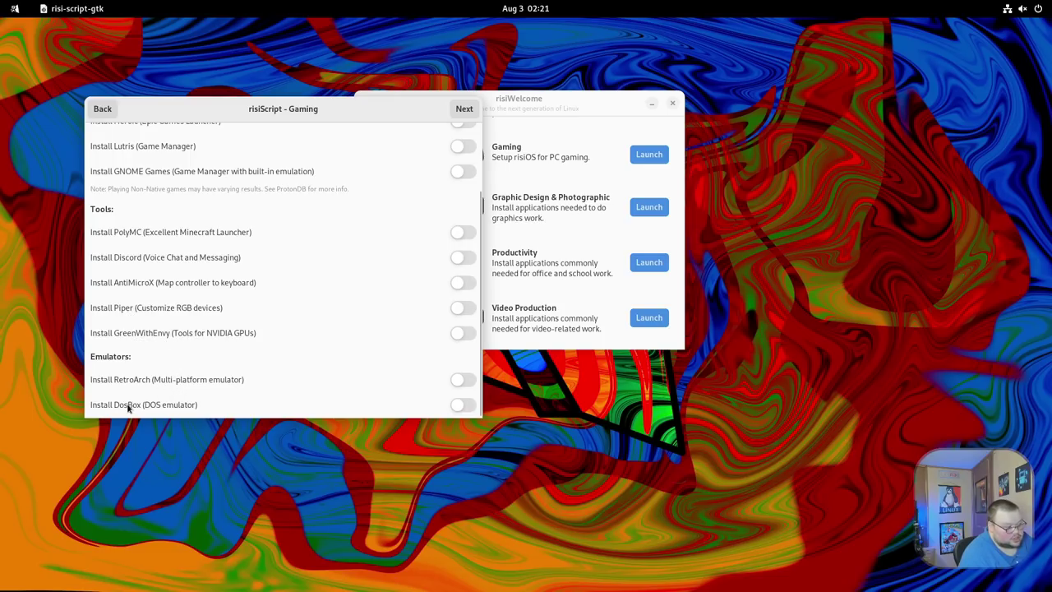
{"action": "scroll", "coordinate": [190, 374], "scroll_direction": "up", "scroll_amount": 3}
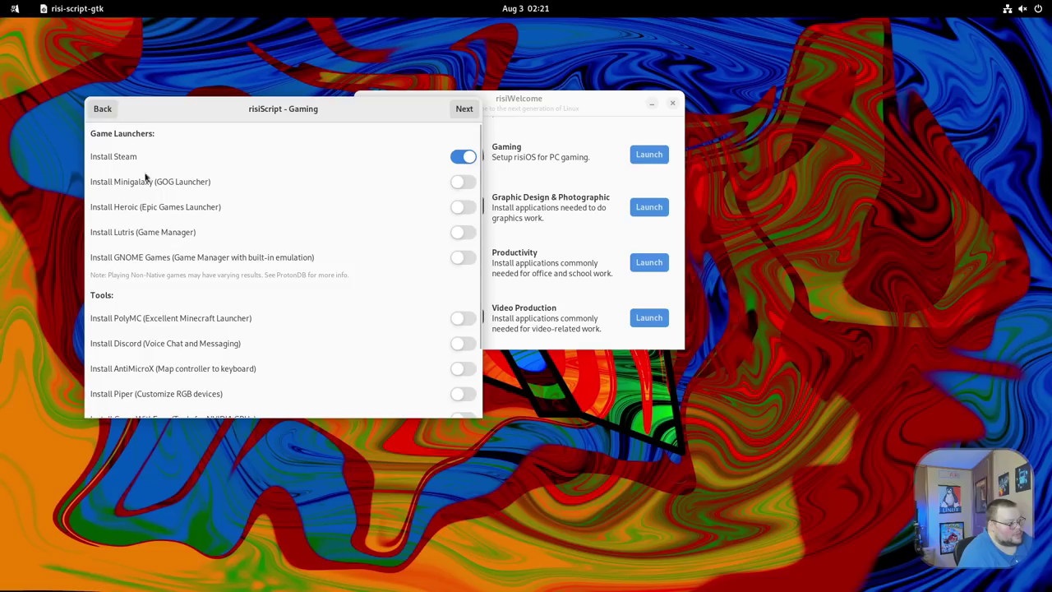
{"action": "left_click", "coordinate": [108, 105]}
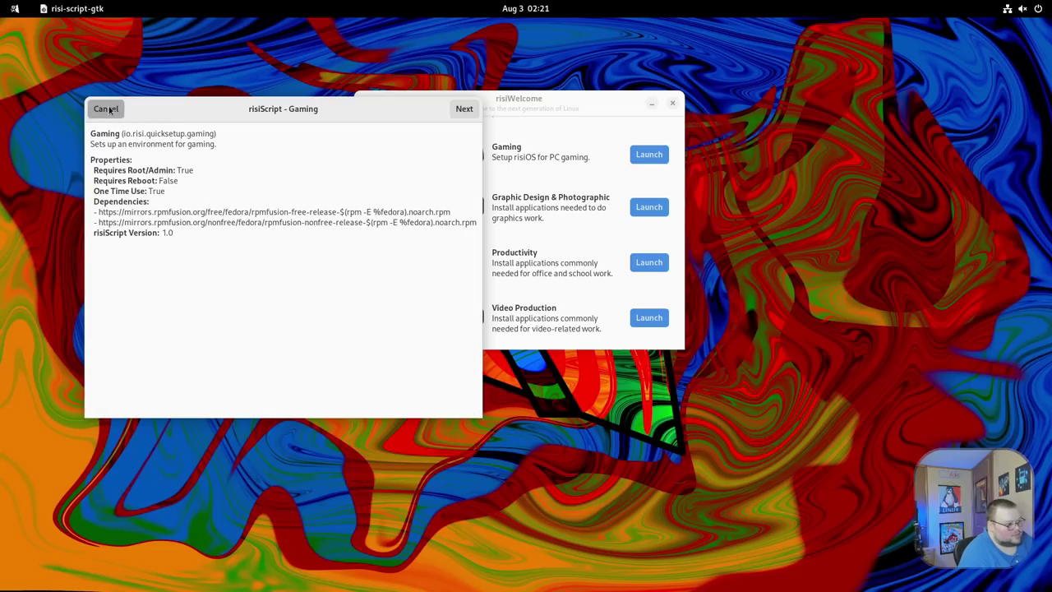
{"action": "left_click", "coordinate": [106, 109]}
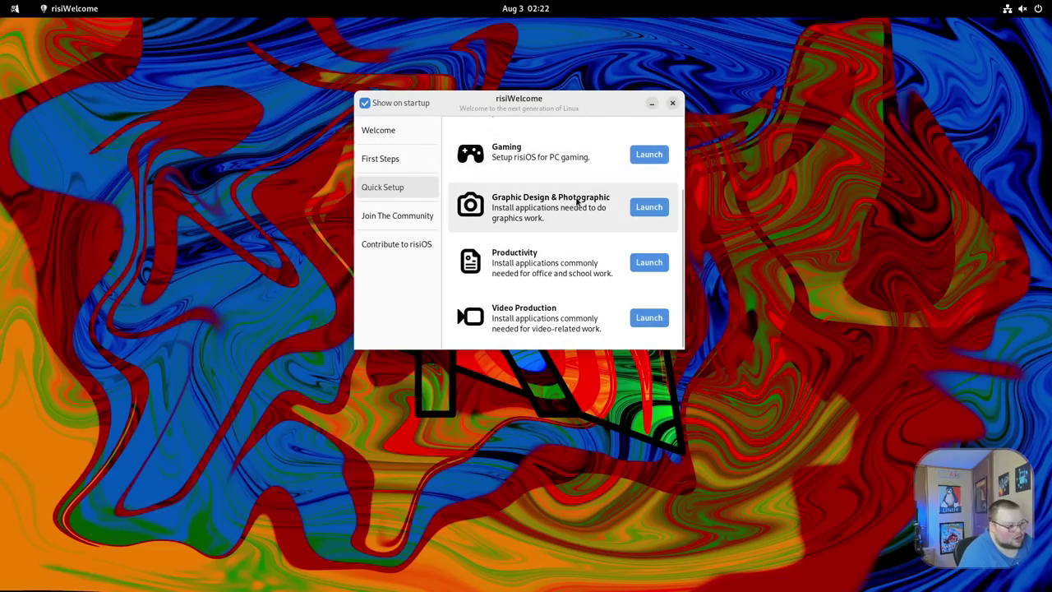
Launch the Productivity bundle script and continue to its office and email options.
{"action": "scroll", "coordinate": [605, 205], "scroll_direction": "up", "scroll_amount": 1}
{"action": "scroll", "coordinate": [577, 202], "scroll_direction": "down", "scroll_amount": 1}
{"action": "left_click", "coordinate": [649, 262]}
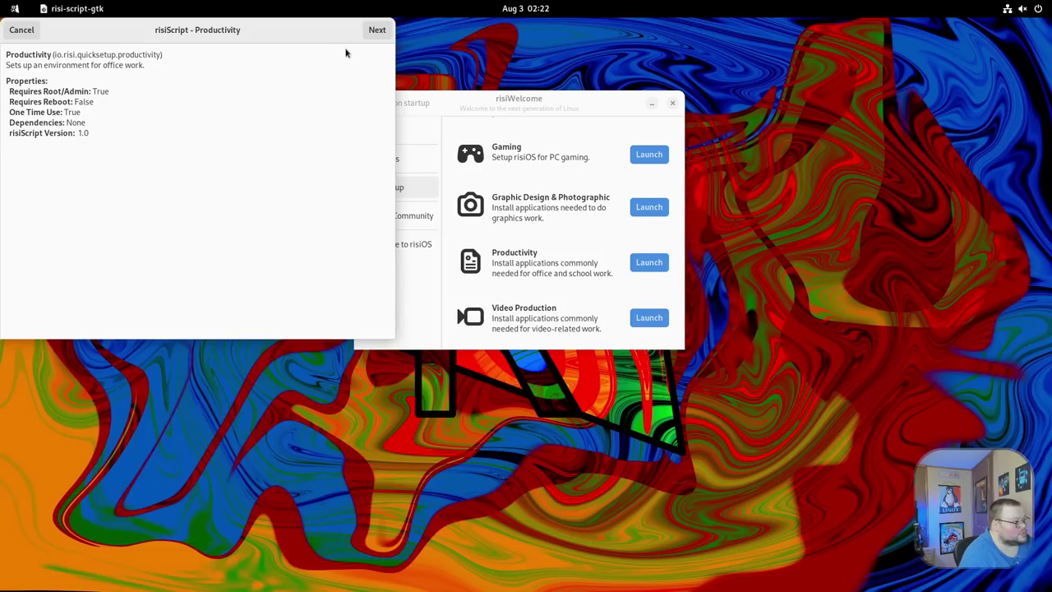
{"action": "left_click", "coordinate": [378, 30]}
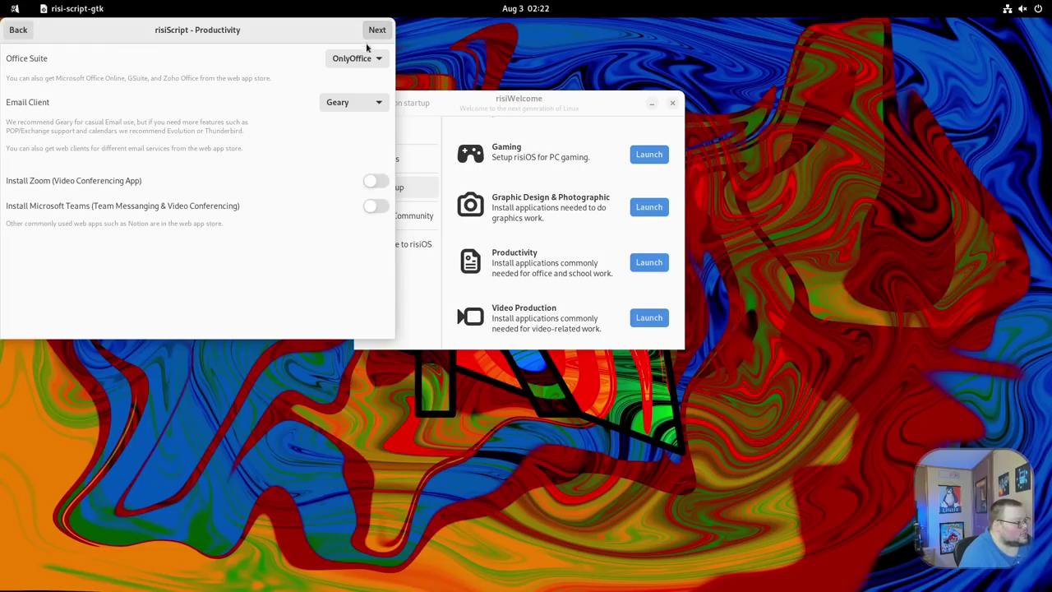
Choose LibreOffice as office suite and Thunderbird as email client, then start installing.
{"action": "left_click", "coordinate": [355, 63]}
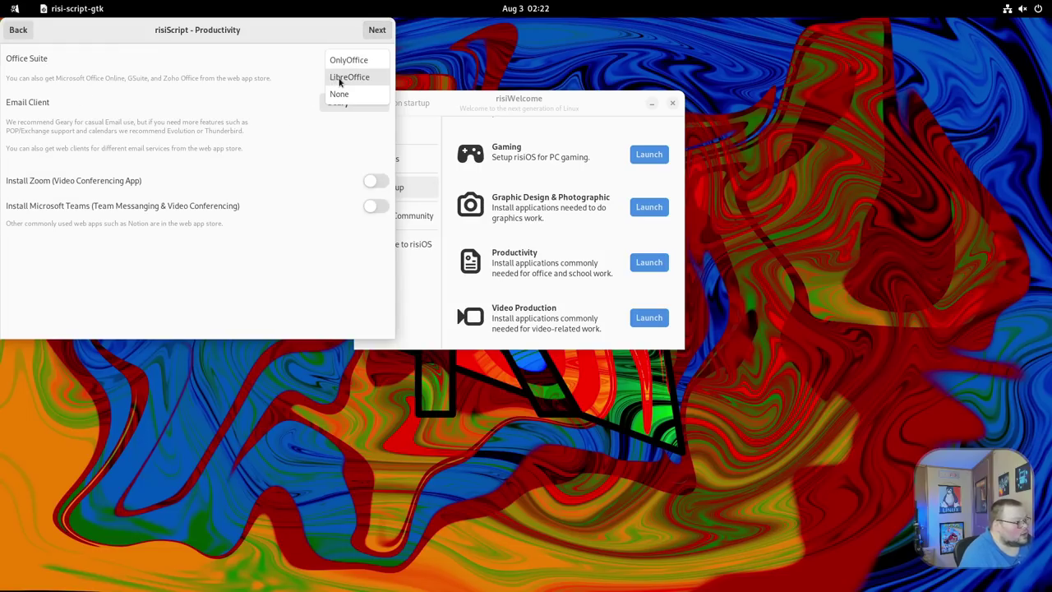
{"action": "left_click", "coordinate": [282, 63]}
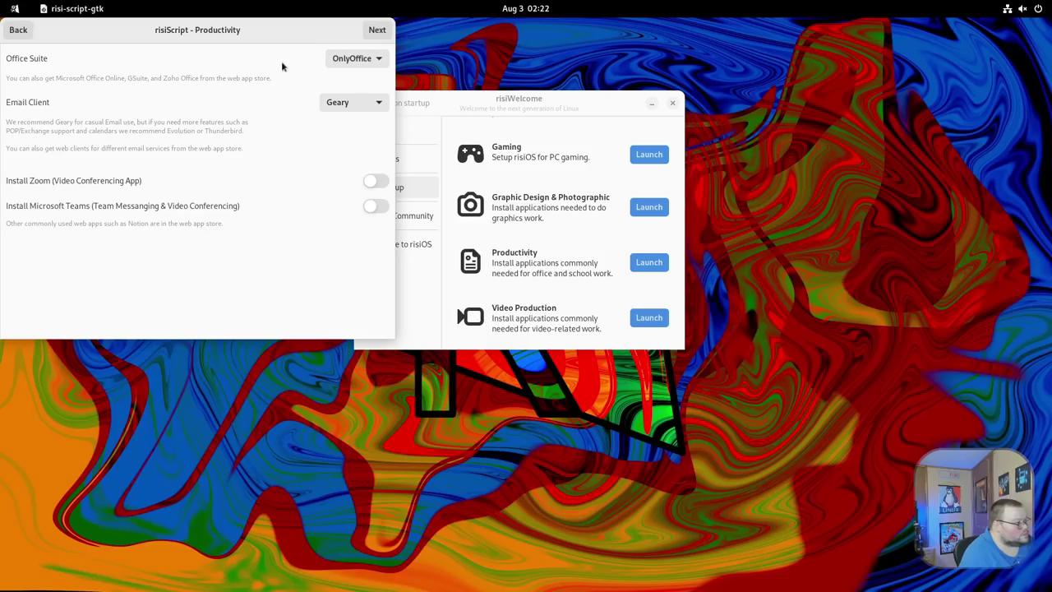
{"action": "left_click", "coordinate": [358, 104]}
{"action": "left_click", "coordinate": [287, 97]}
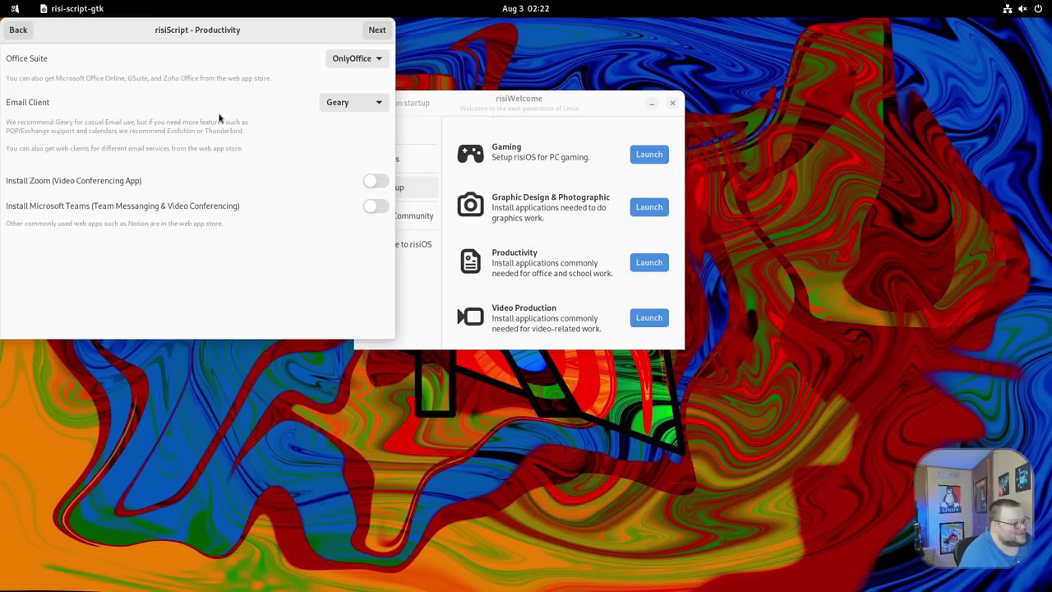
{"action": "left_click", "coordinate": [367, 62]}
{"action": "left_click", "coordinate": [364, 74]}
{"action": "left_click", "coordinate": [358, 103]}
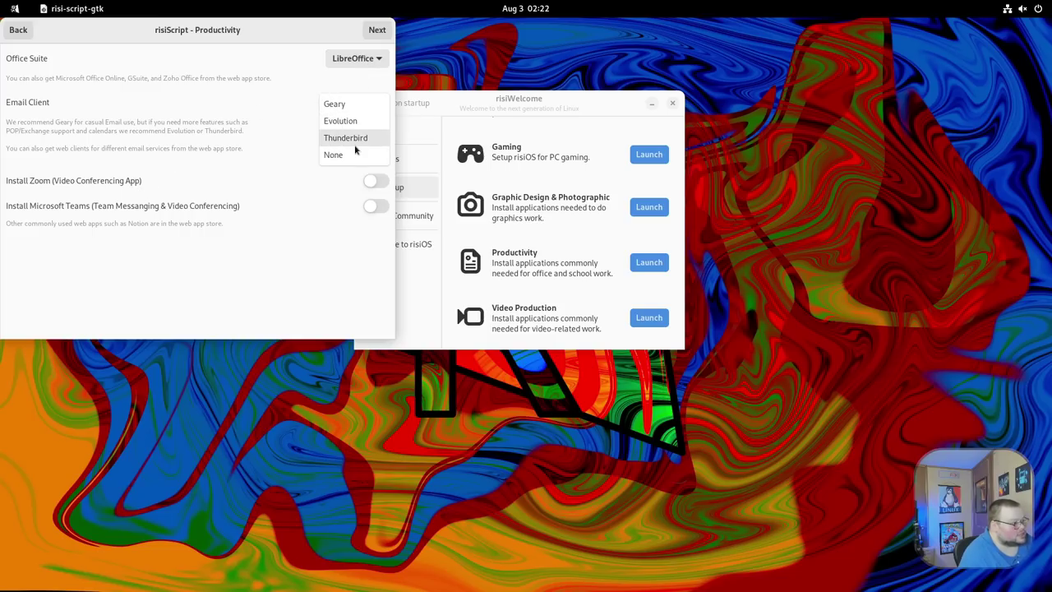
{"action": "left_click", "coordinate": [354, 138]}
{"action": "left_click", "coordinate": [380, 33]}
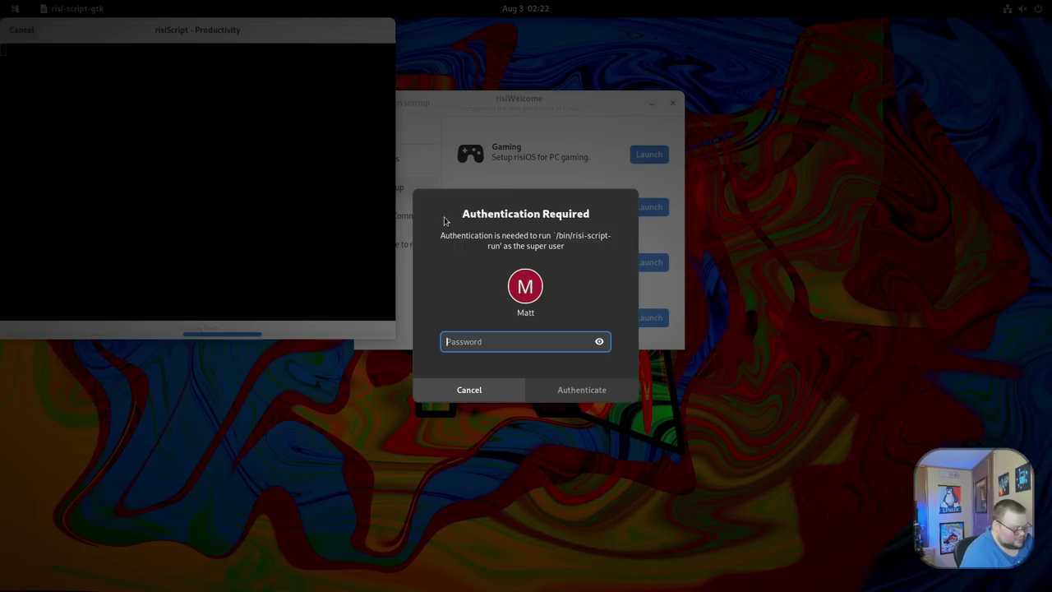
Authorise the Productivity install with the account password and let it run to Complete!, with risiWelcome moved aside.
{"action": "type", "text": "****"}
{"action": "key", "text": "Return"}
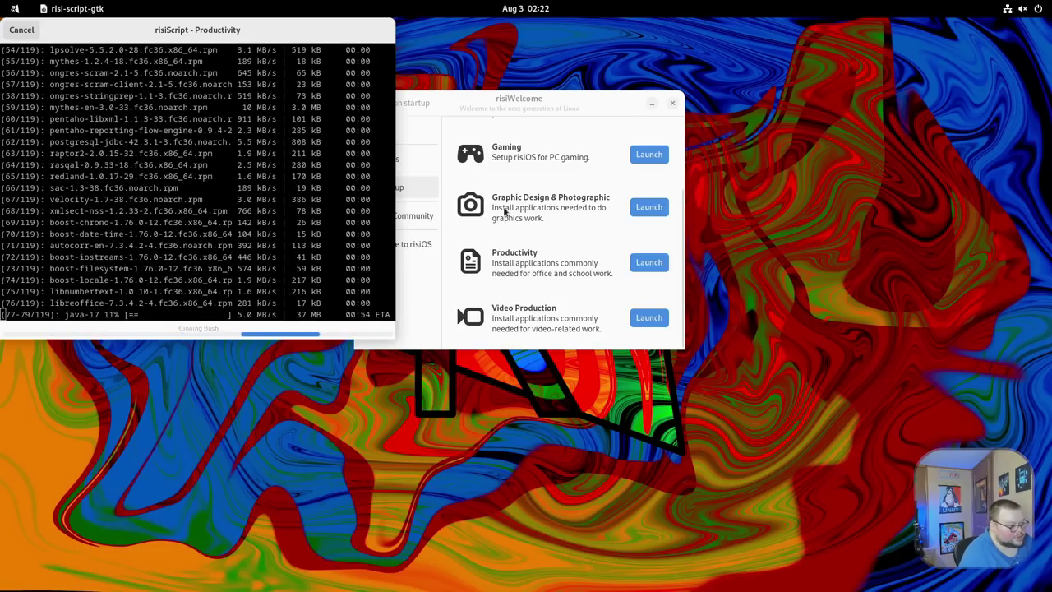
{"action": "left_click_drag", "start_coordinate": [539, 107], "coordinate": [609, 122]}
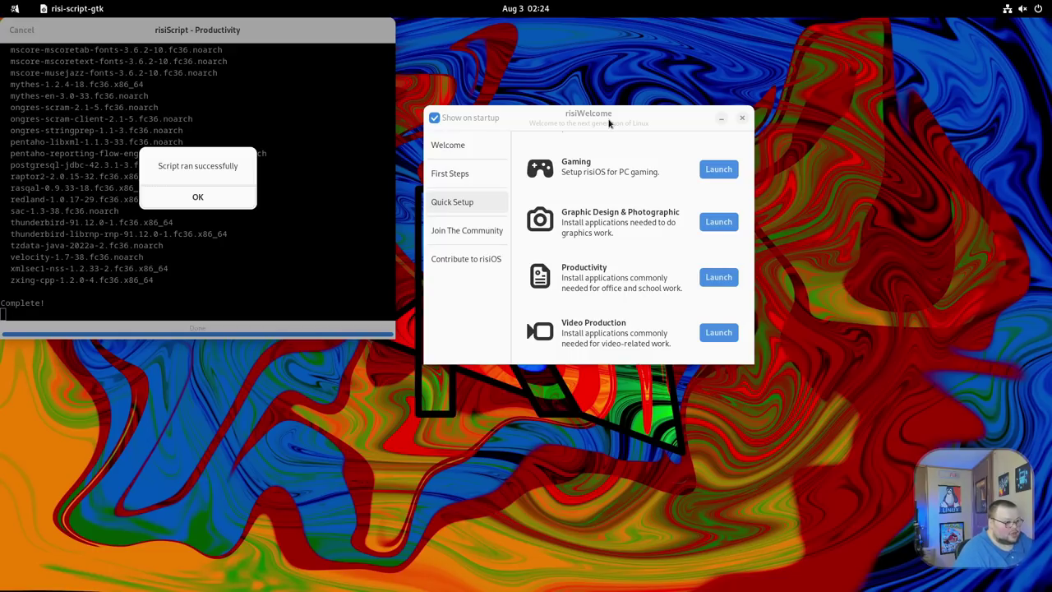
View risiWelcome's Join The Community and Contribute pages, close it, and dismiss the script's success message.
{"action": "left_click", "coordinate": [590, 125]}
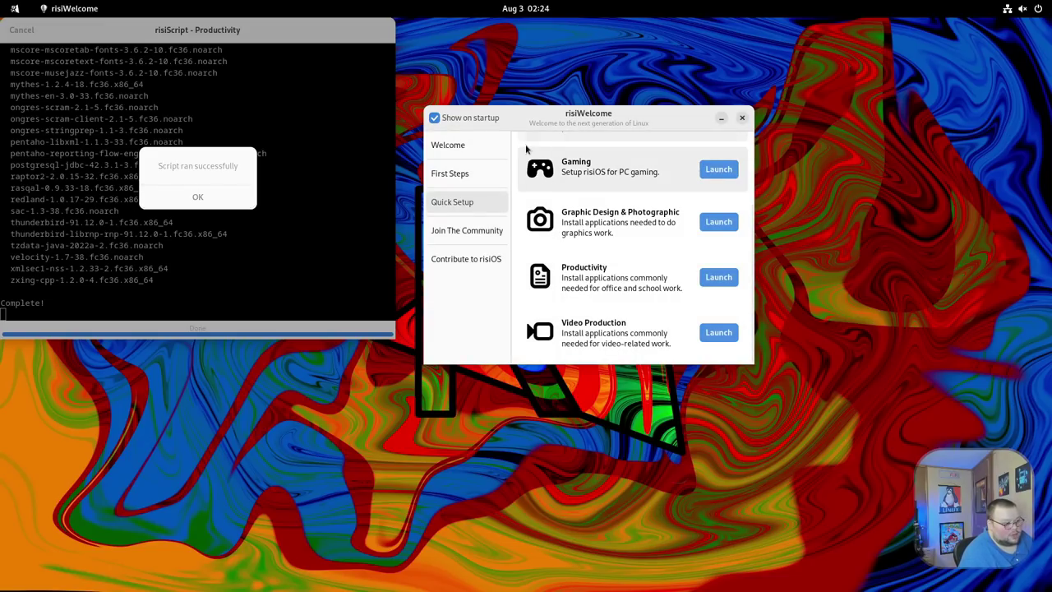
{"action": "left_click", "coordinate": [465, 238]}
{"action": "left_click", "coordinate": [464, 258]}
{"action": "key", "text": "alt+F4"}
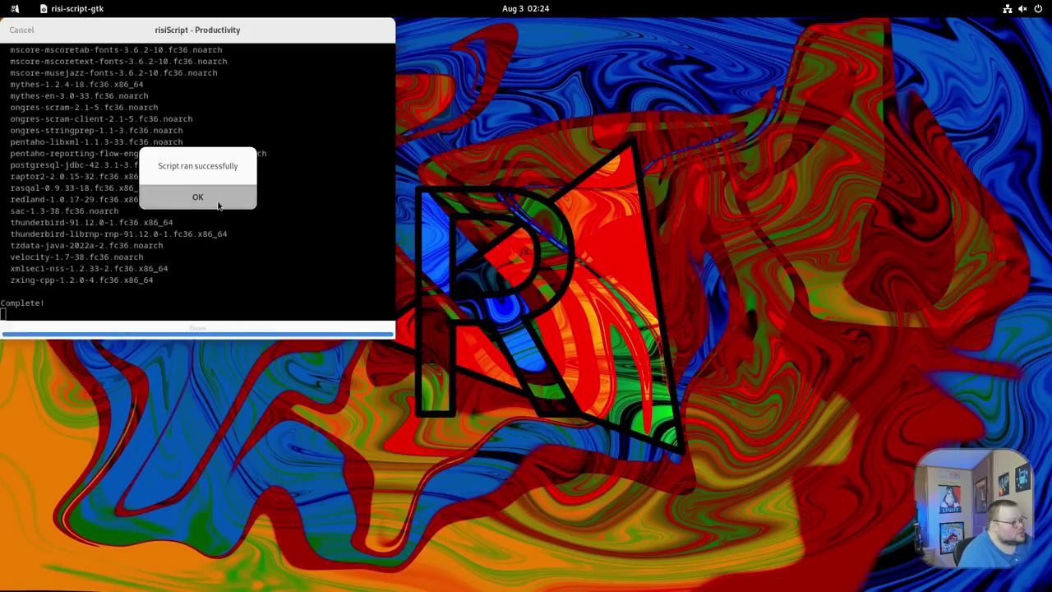
{"action": "left_click", "coordinate": [197, 196]}
Show the full app grid with the new LibreOffice apps and flip between its pages.
{"action": "key", "text": "super"}
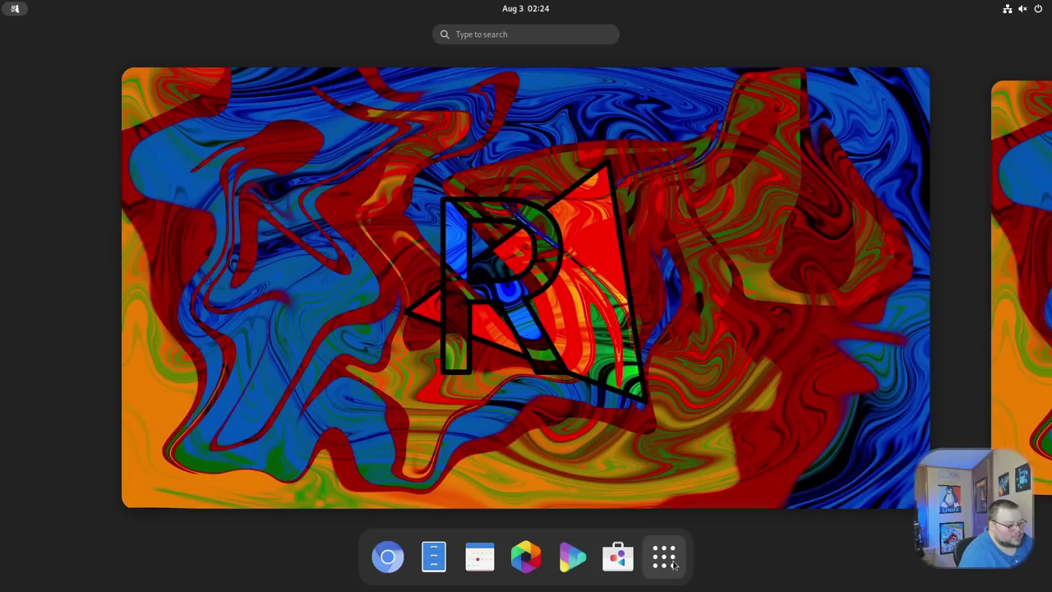
{"action": "left_click", "coordinate": [671, 563]}
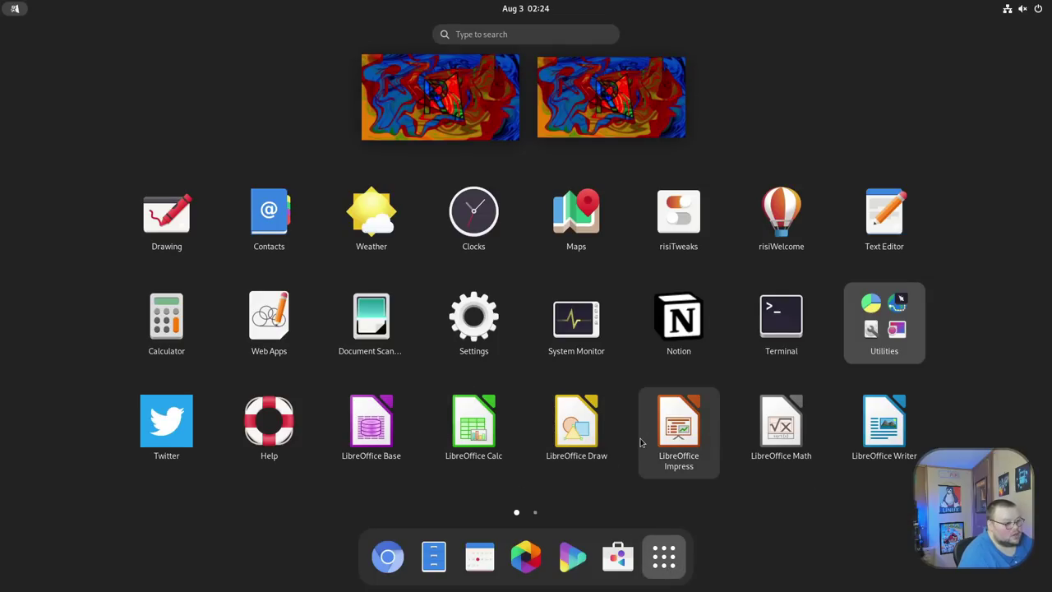
{"action": "scroll", "coordinate": [641, 442], "scroll_direction": "down", "scroll_amount": 1}
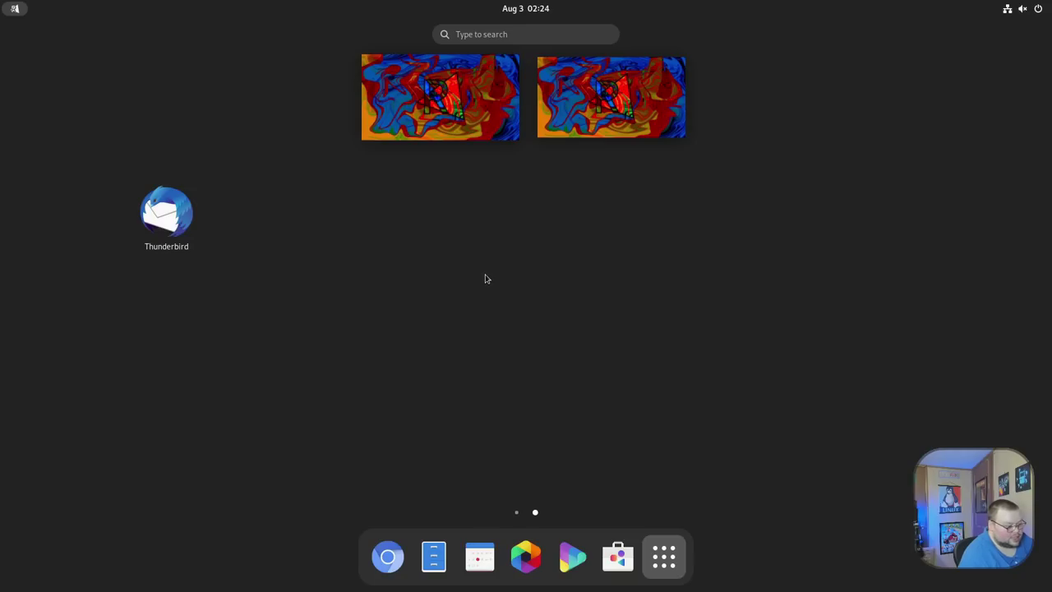
{"action": "left_click", "coordinate": [517, 513]}
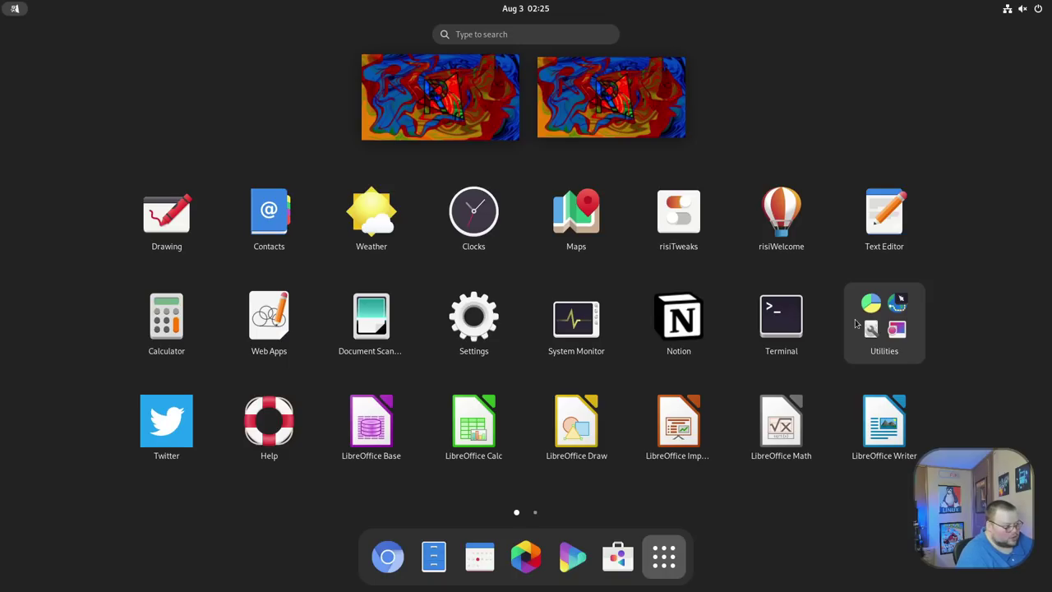
Close the app grid and toggle the Activities overview a few times, ending on the empty desktop.
{"action": "key", "text": "super"}
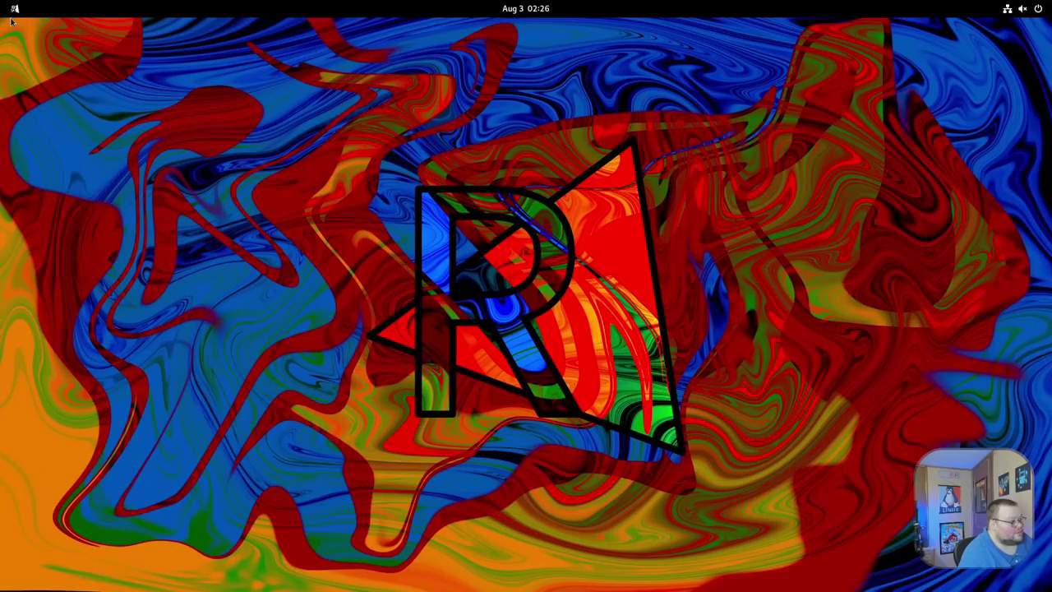
{"action": "left_click", "coordinate": [14, 10]}
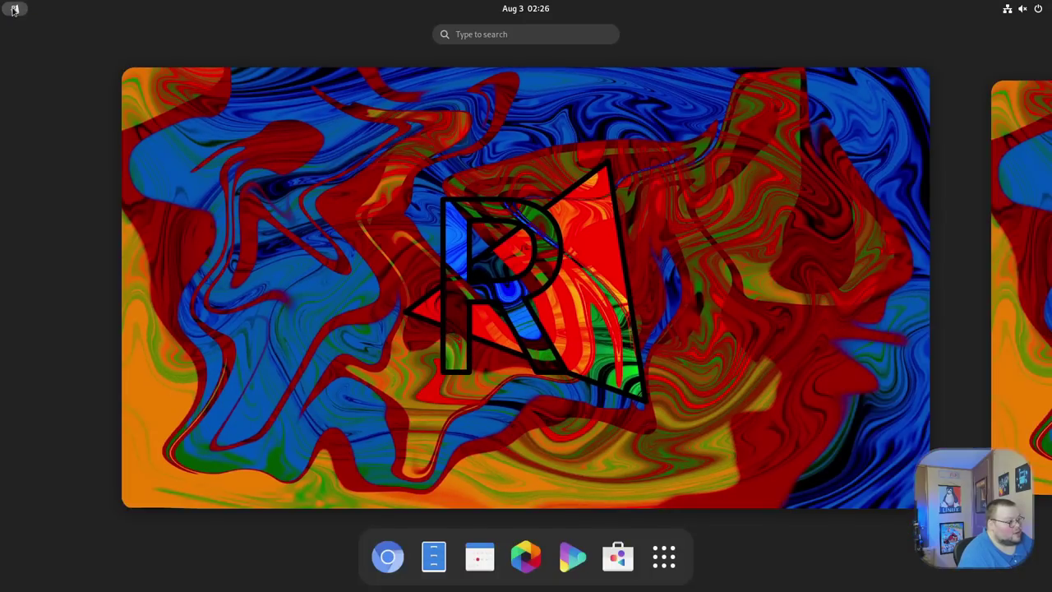
{"action": "left_click", "coordinate": [256, 212]}
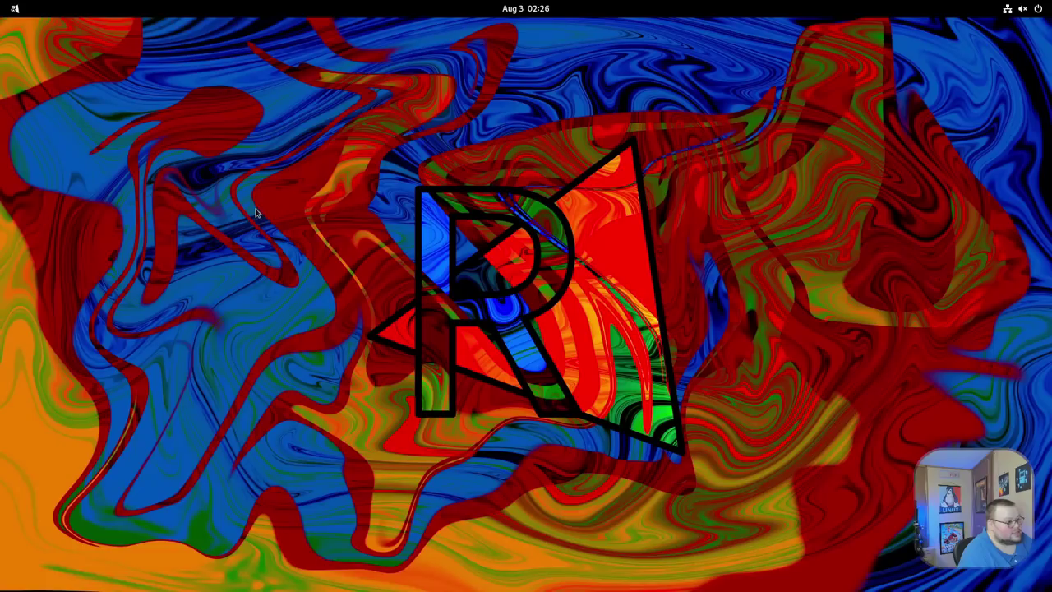
{"action": "left_click", "coordinate": [18, 11]}
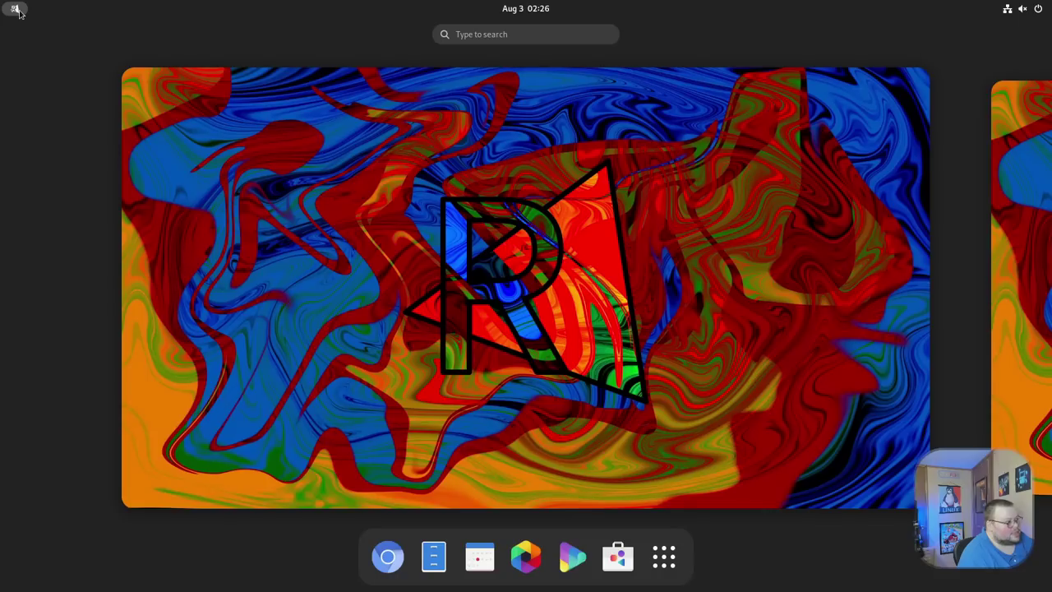
{"action": "left_click", "coordinate": [18, 11]}
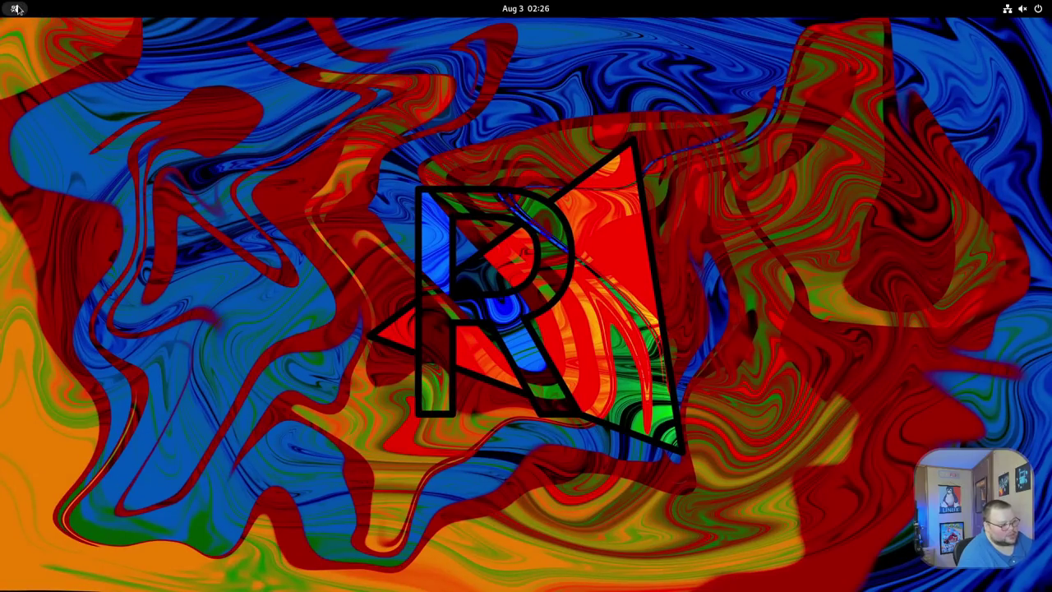
{"action": "left_click", "coordinate": [17, 8]}
{"action": "left_click", "coordinate": [17, 9]}
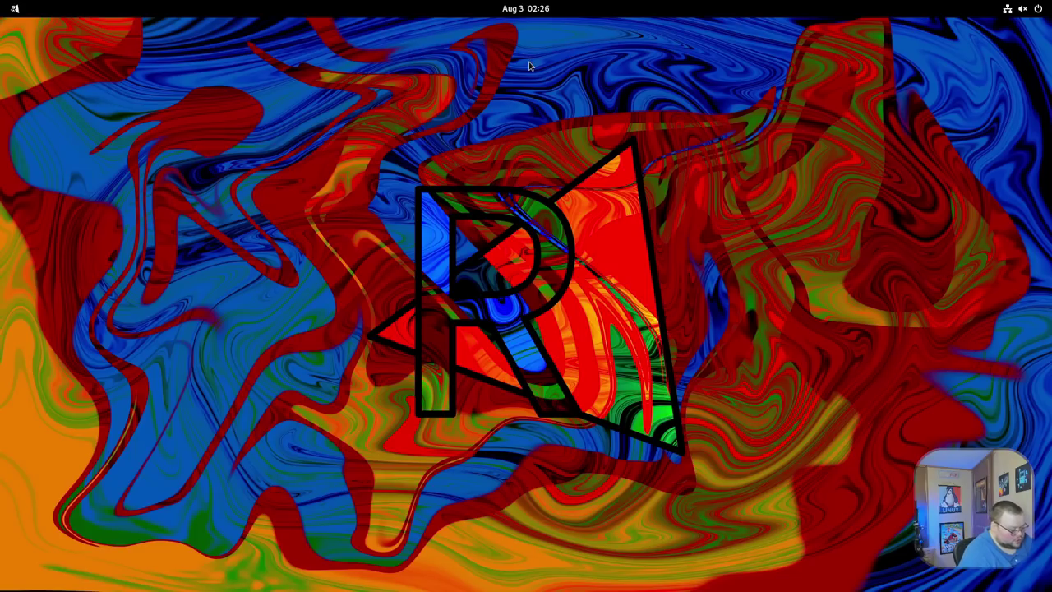
Launch risiTweaks by searching 'tweaks' in Activities.
{"action": "key", "text": "super"}
{"action": "type", "text": "tweaks"}
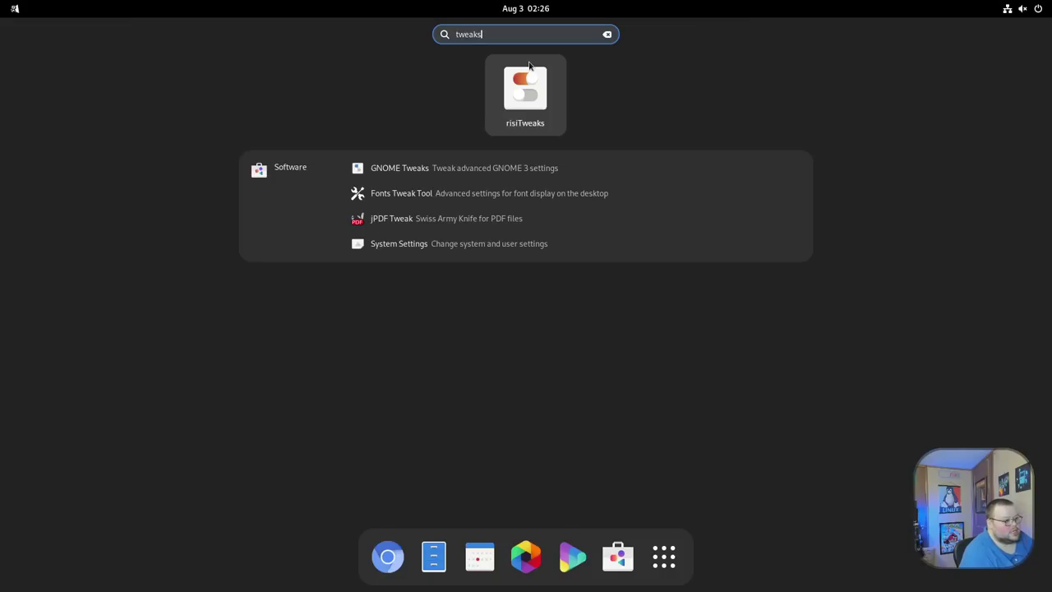
{"action": "key", "text": "Return"}
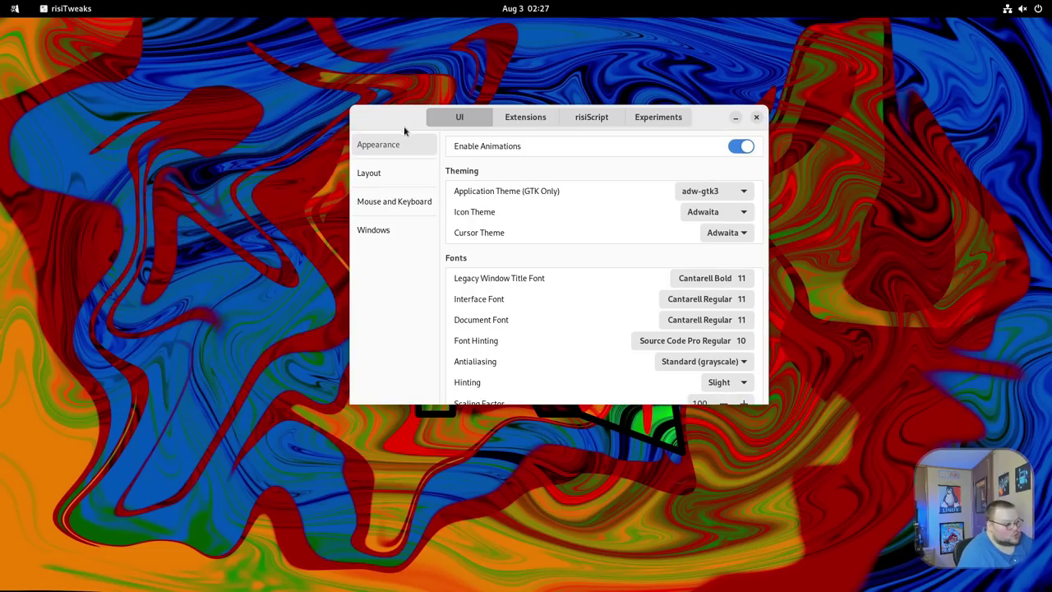
Glance at the Extensions tab, then show the UI Layout settings for the top bar and clock.
{"action": "left_click", "coordinate": [508, 119]}
{"action": "left_click", "coordinate": [461, 118]}
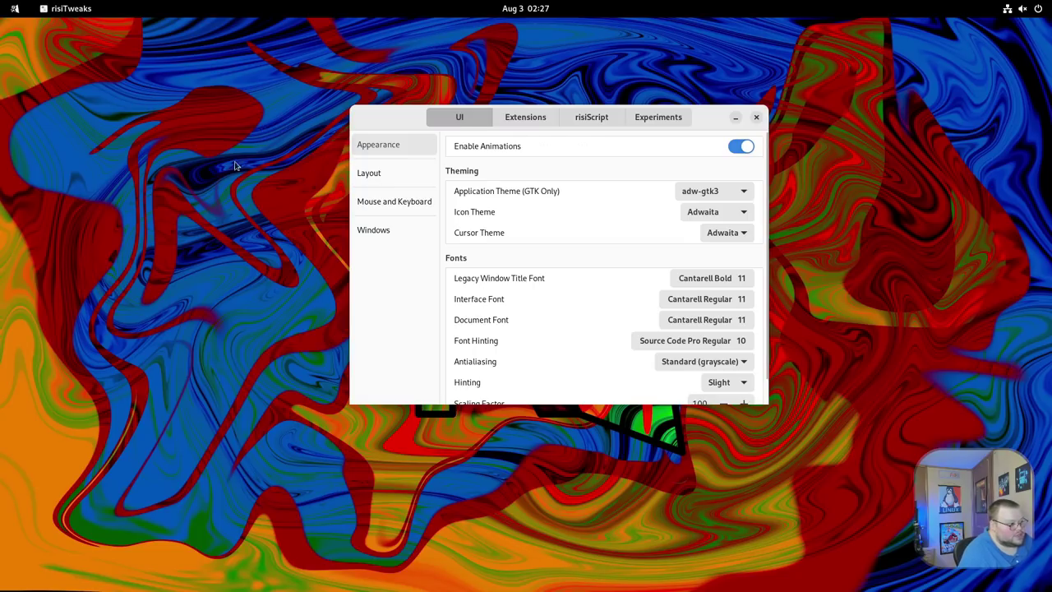
{"action": "left_click", "coordinate": [381, 176]}
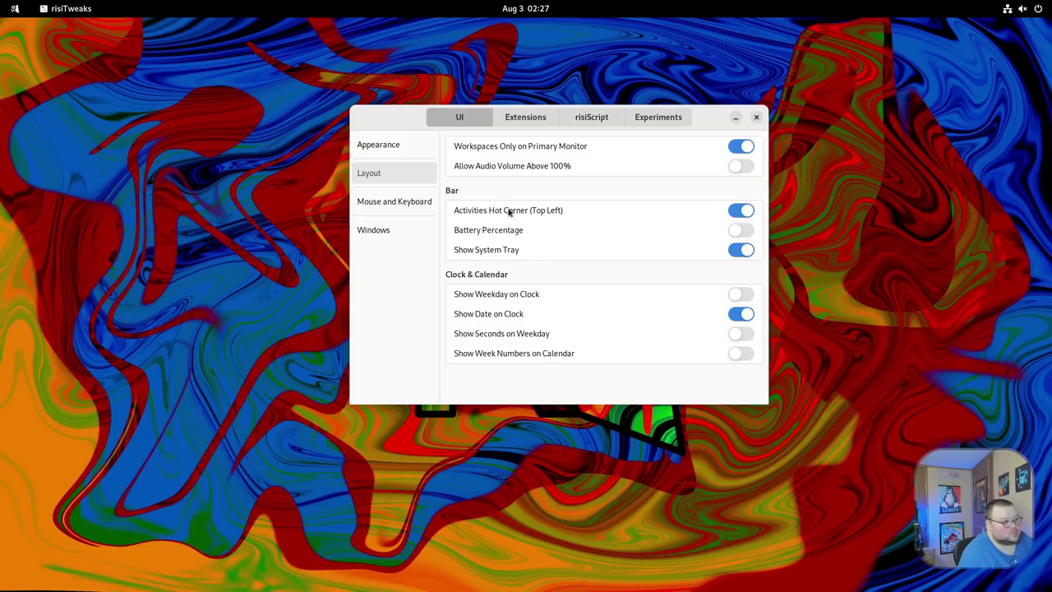
Show the Mouse and Keyboard settings, then the Windows settings with Click to Focus and Toggle Maximize.
{"action": "mouse_move", "coordinate": [518, 2]}
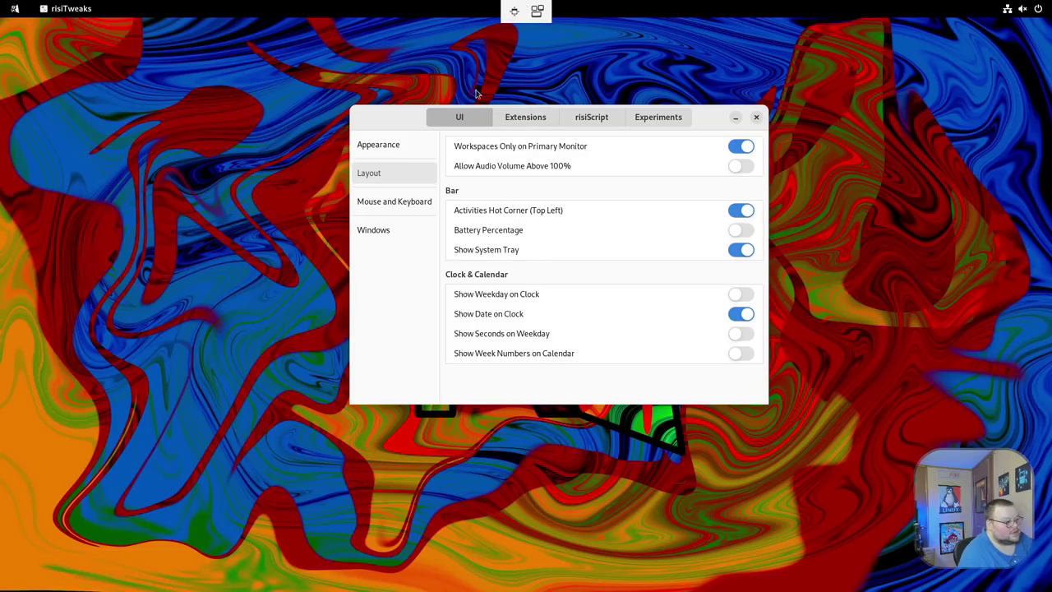
{"action": "left_click", "coordinate": [418, 201]}
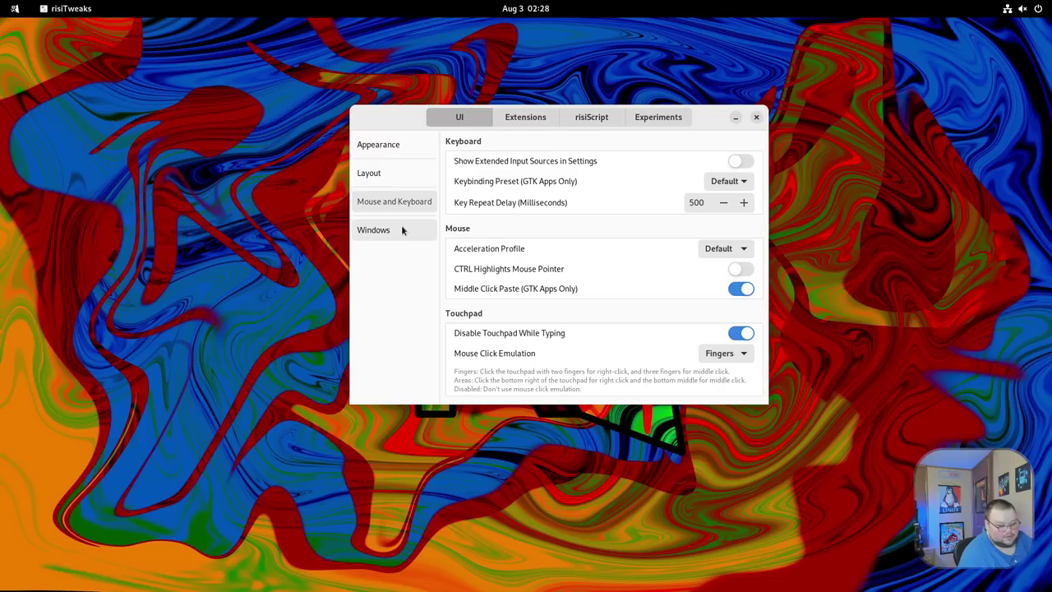
{"action": "left_click", "coordinate": [400, 232]}
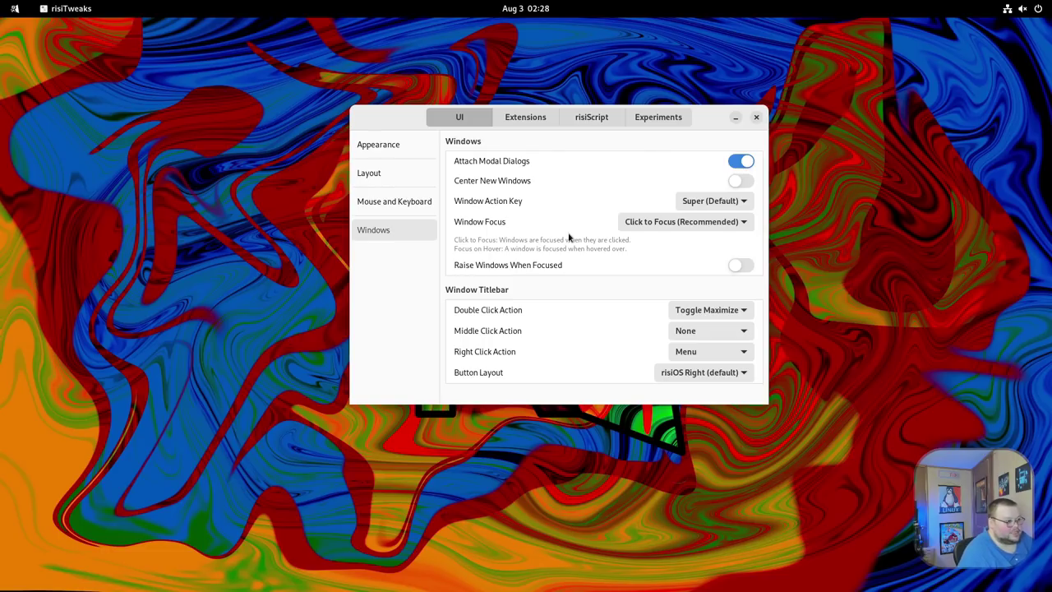
Browse the extensions list, peek at the system menu's Line In options, then show the risiScript browser installers.
{"action": "left_click", "coordinate": [525, 117]}
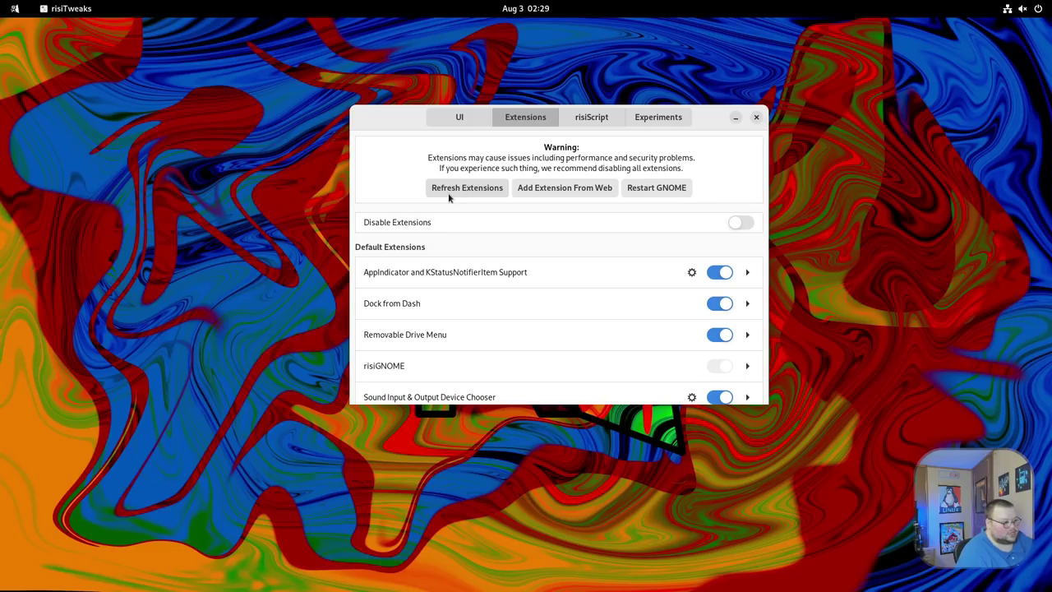
{"action": "scroll", "coordinate": [481, 226], "scroll_direction": "down", "scroll_amount": 2}
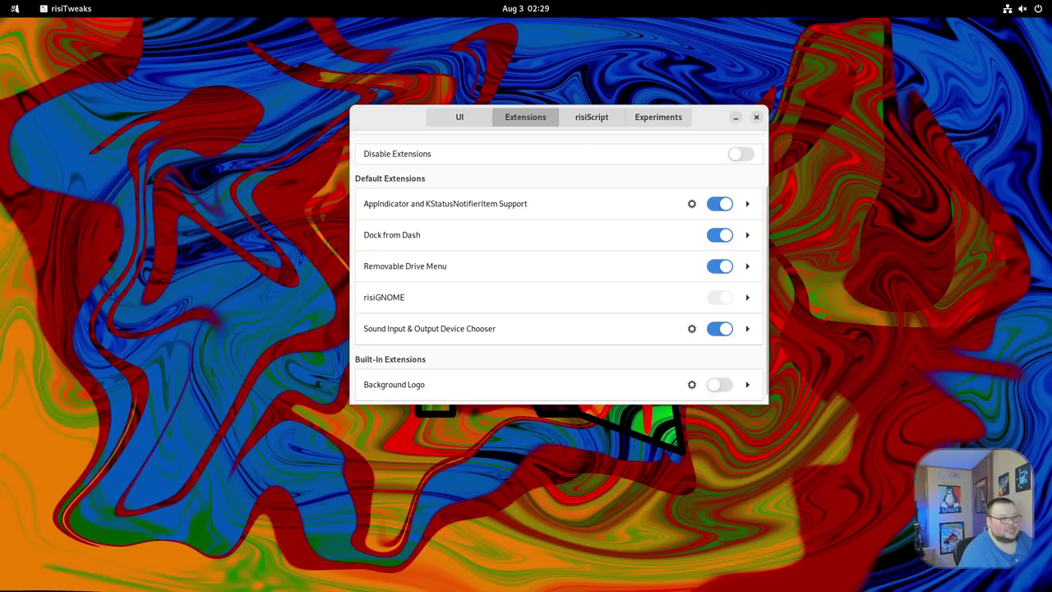
{"action": "left_click", "coordinate": [1026, 10]}
{"action": "left_click", "coordinate": [945, 92]}
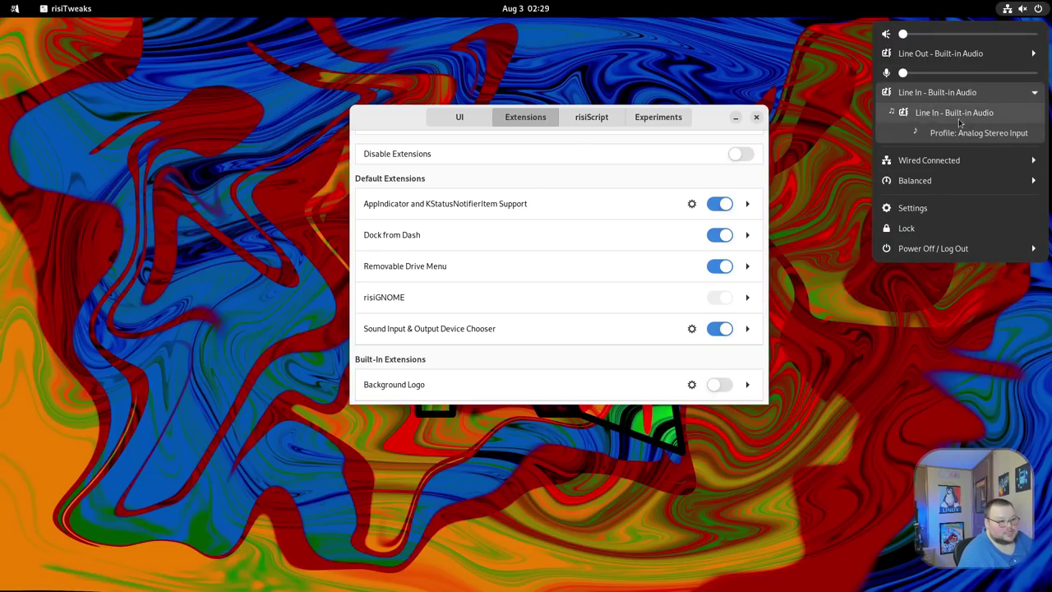
{"action": "left_click", "coordinate": [579, 123]}
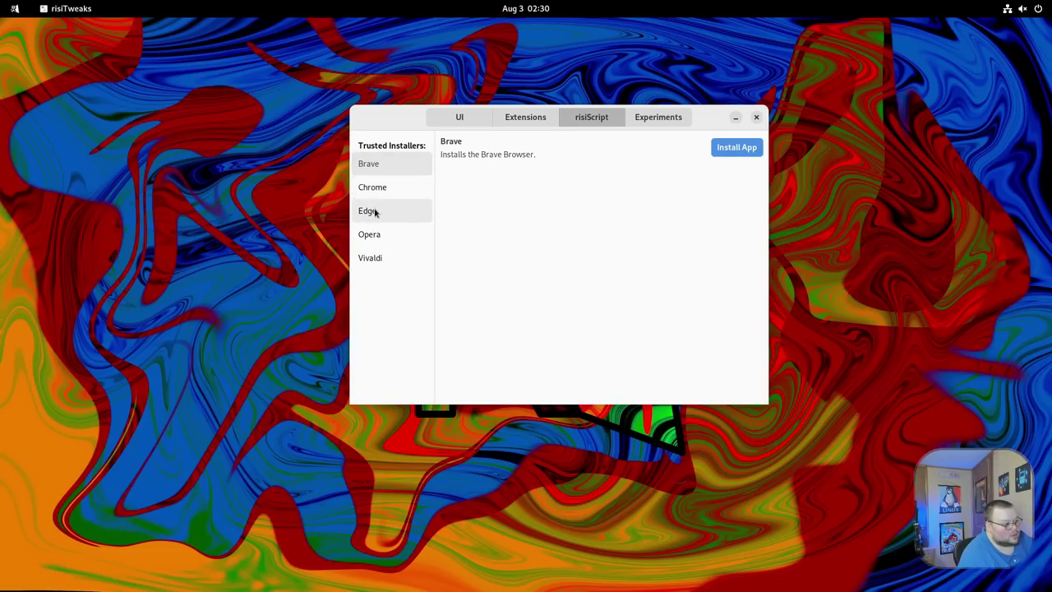
Read the Vivaldi, Opera, Edge, Chrome and Brave installer descriptions.
{"action": "left_click", "coordinate": [376, 260]}
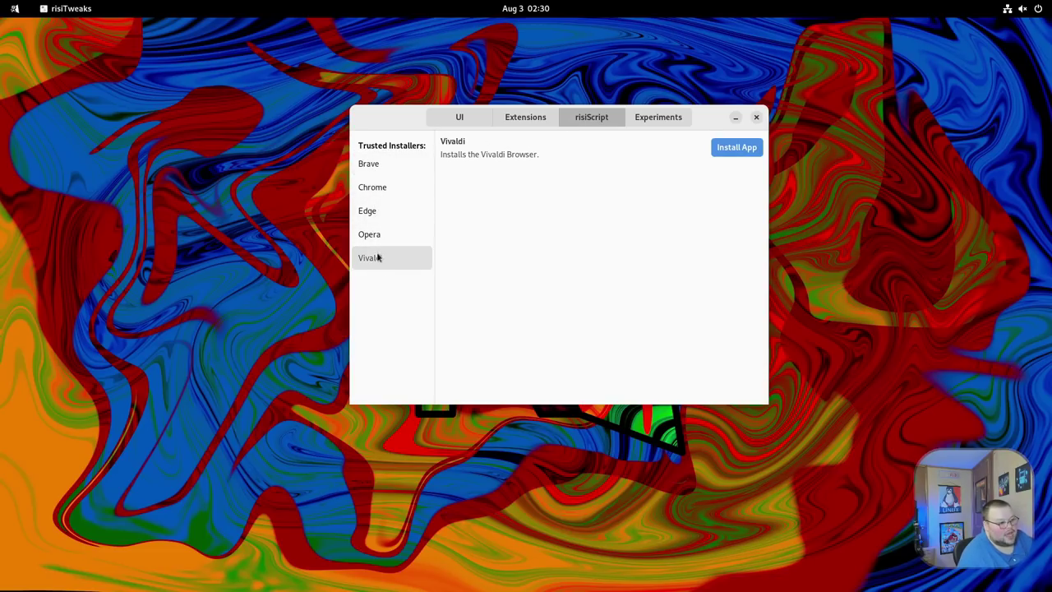
{"action": "left_click", "coordinate": [378, 239]}
{"action": "left_click", "coordinate": [377, 211]}
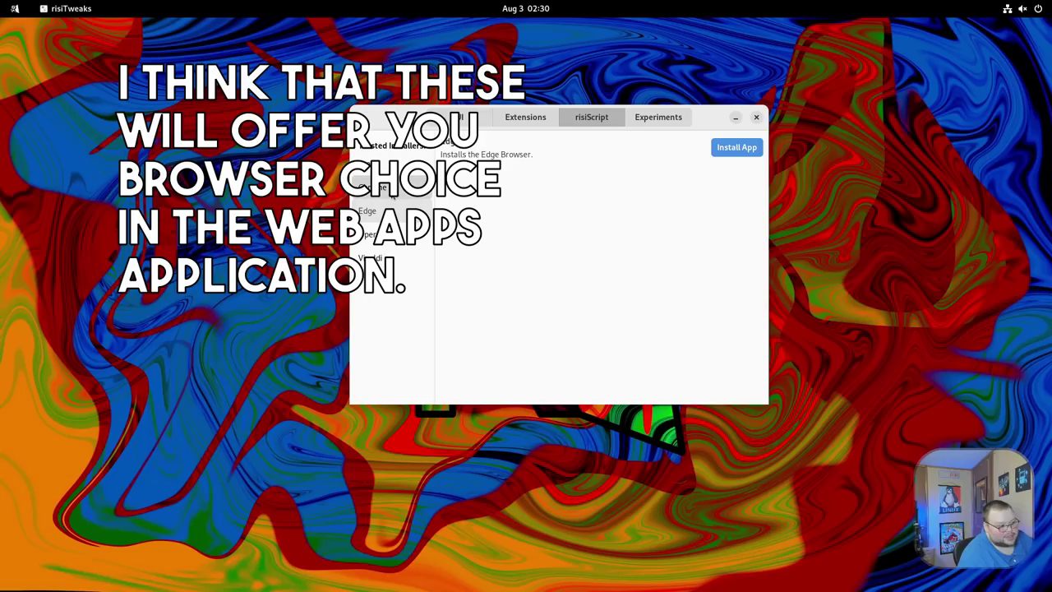
{"action": "left_click", "coordinate": [376, 187]}
{"action": "left_click", "coordinate": [376, 164]}
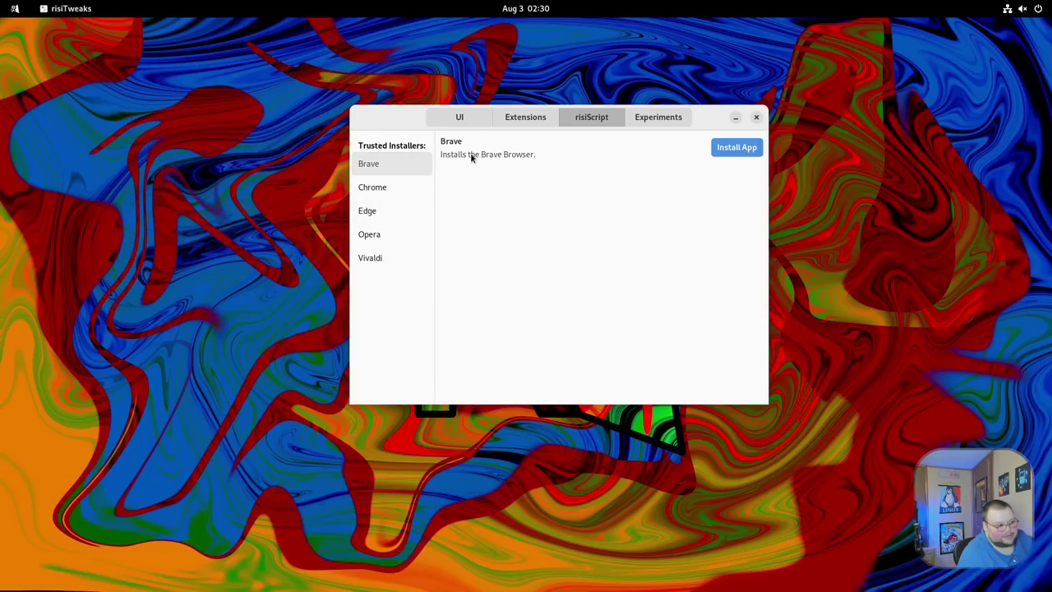
View the risiTweaks Next installer on the Experiments page, then close risiTweaks.
{"action": "left_click", "coordinate": [649, 115]}
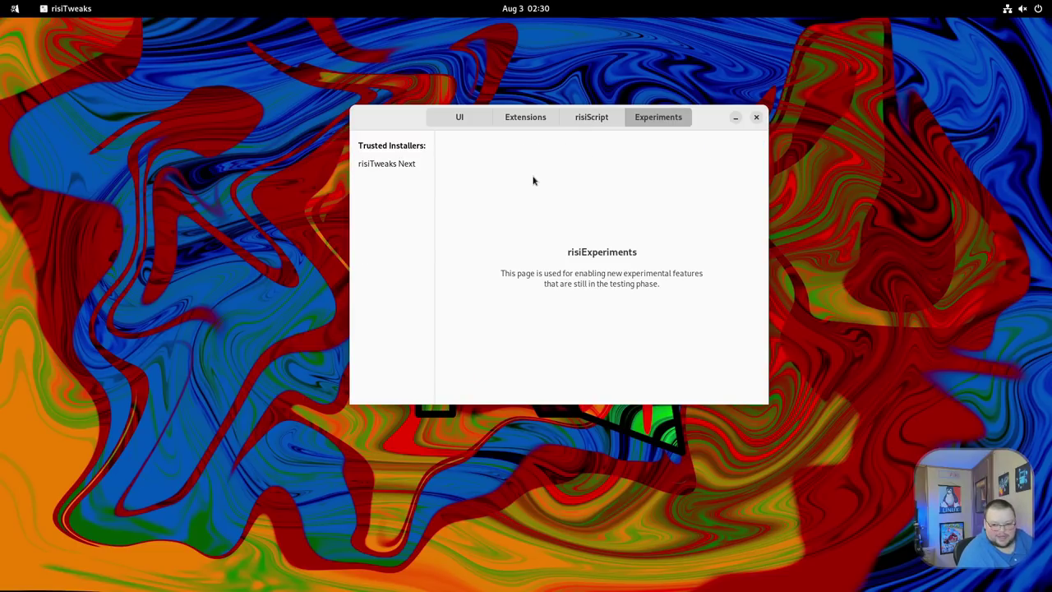
{"action": "left_click", "coordinate": [416, 168]}
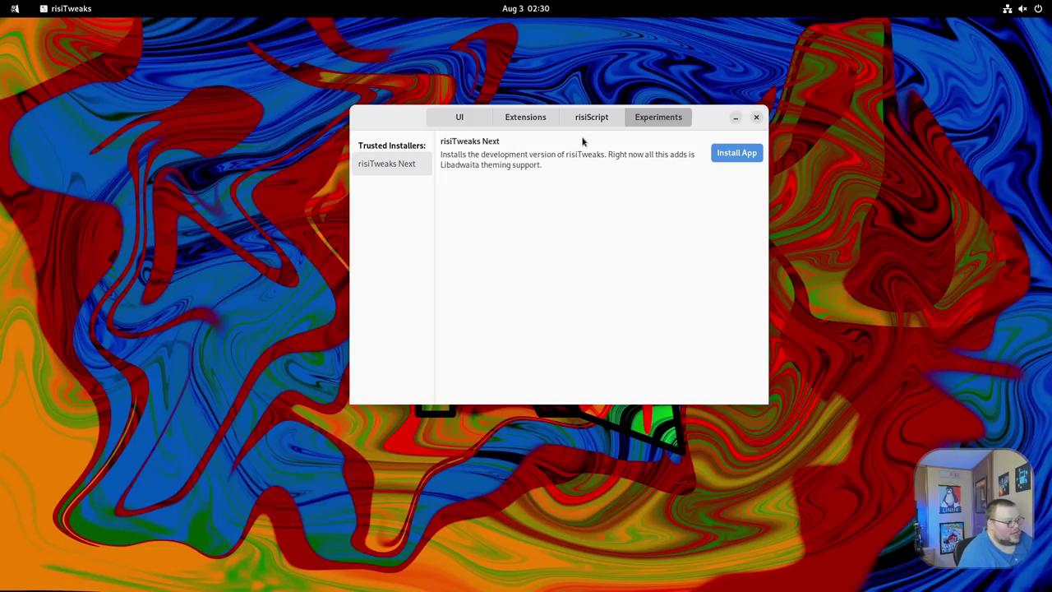
{"action": "left_click", "coordinate": [755, 117]}
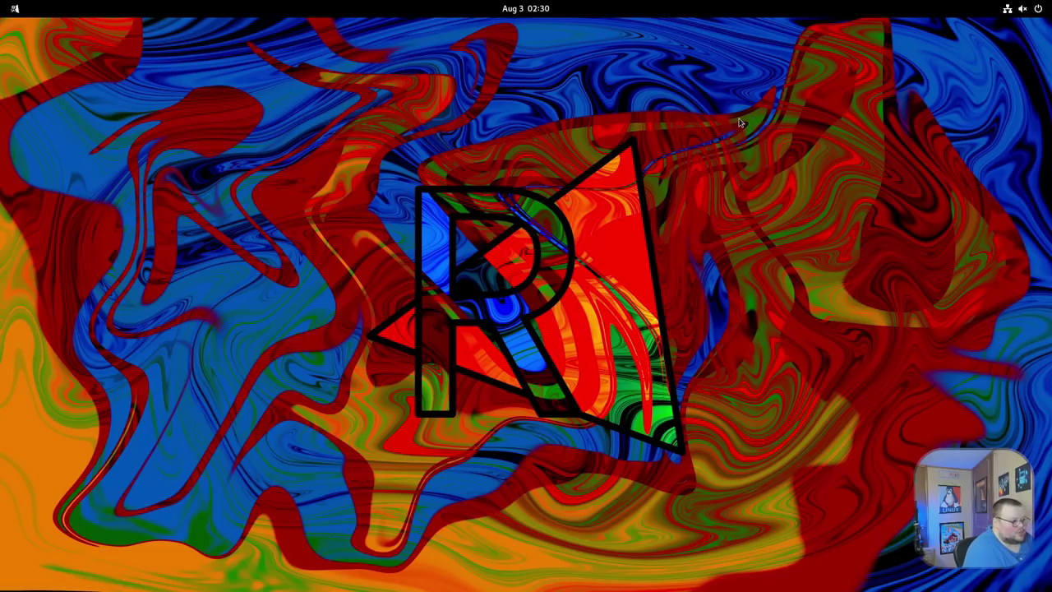
Launch Terminal by searching 'termin' in Activities, showing the zsh system info banner.
{"action": "key", "text": "super"}
{"action": "type", "text": "termin"}
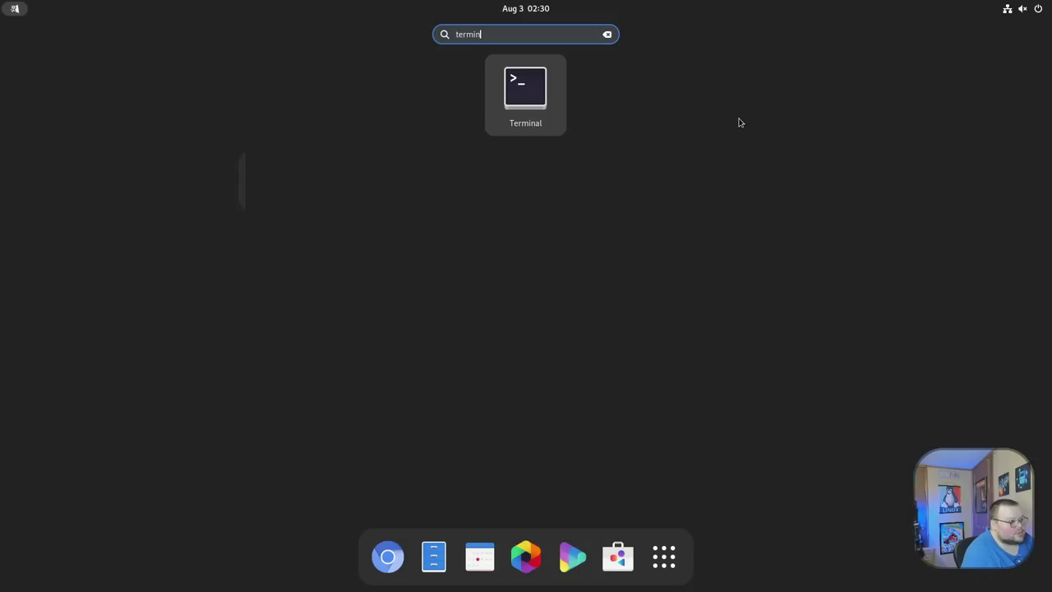
{"action": "key", "text": "Return"}
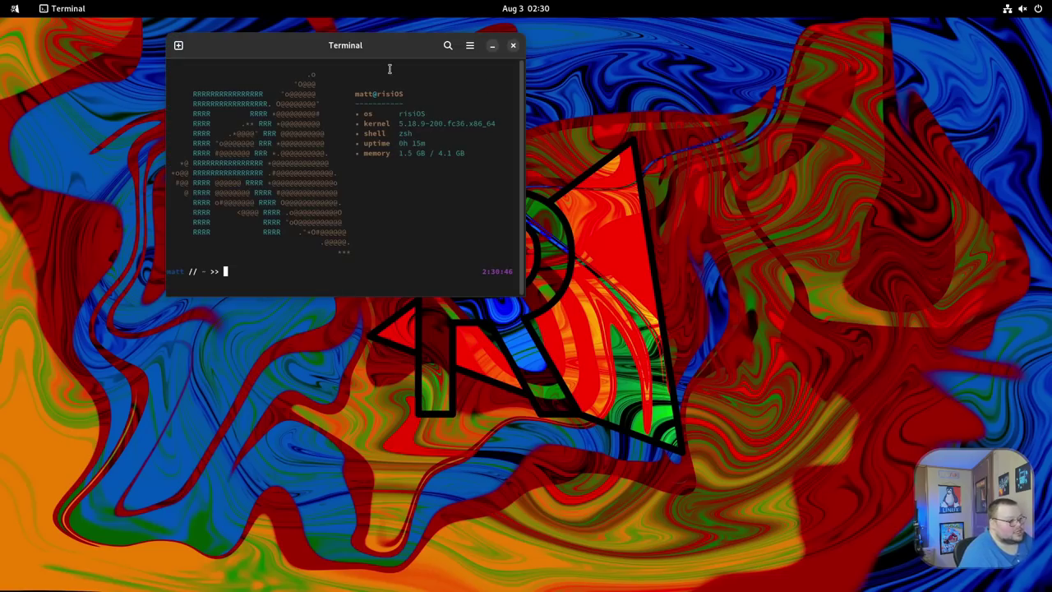
Move the terminal window toward the screen centre, enlarge it, and briefly select the prompt text.
{"action": "left_click_drag", "start_coordinate": [369, 47], "coordinate": [493, 75]}
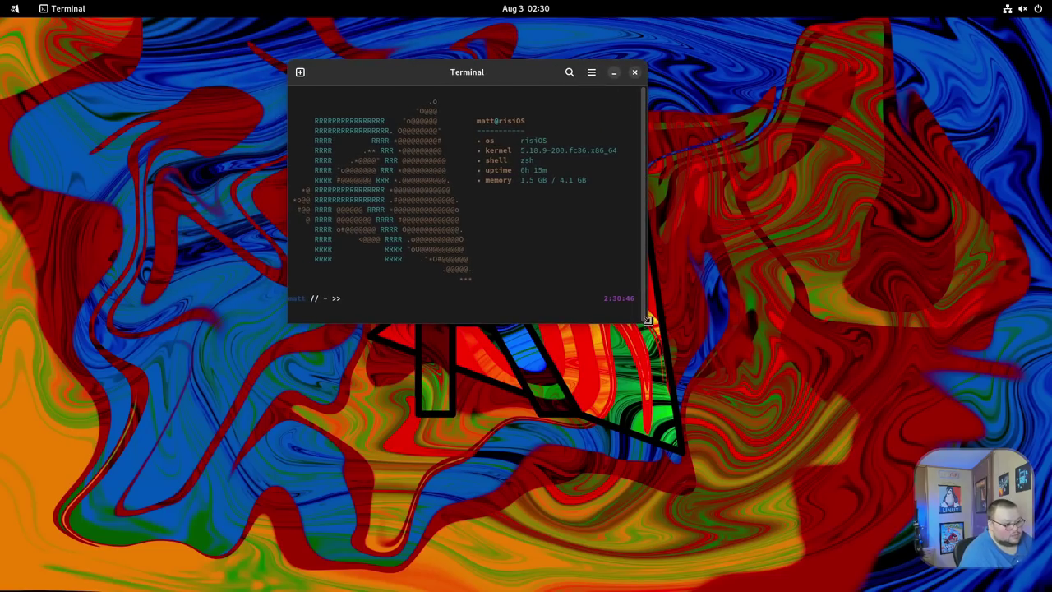
{"action": "left_click_drag", "start_coordinate": [648, 319], "coordinate": [834, 441]}
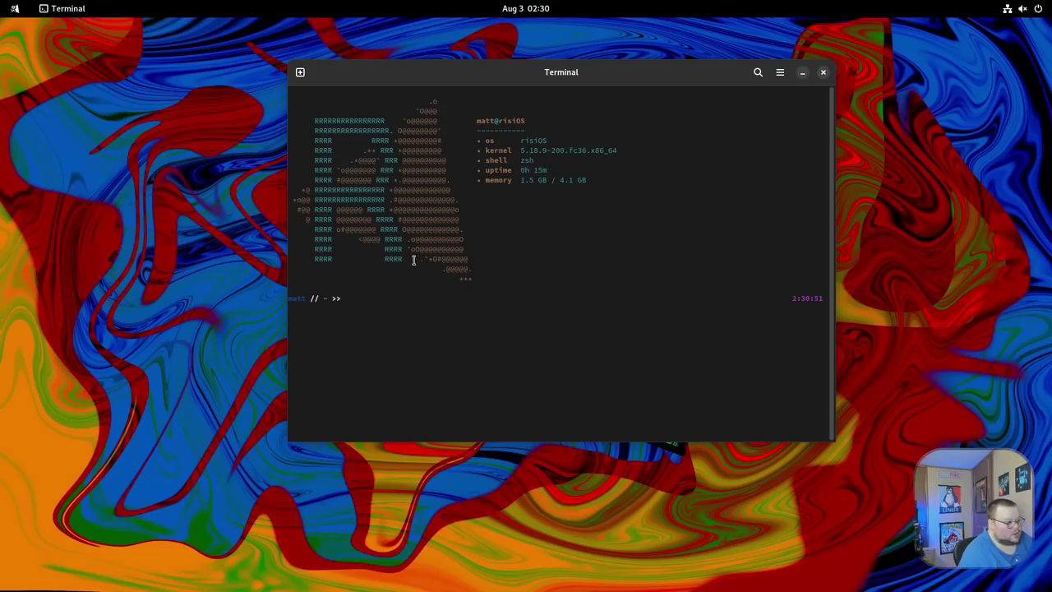
{"action": "left_click_drag", "start_coordinate": [342, 300], "coordinate": [292, 299]}
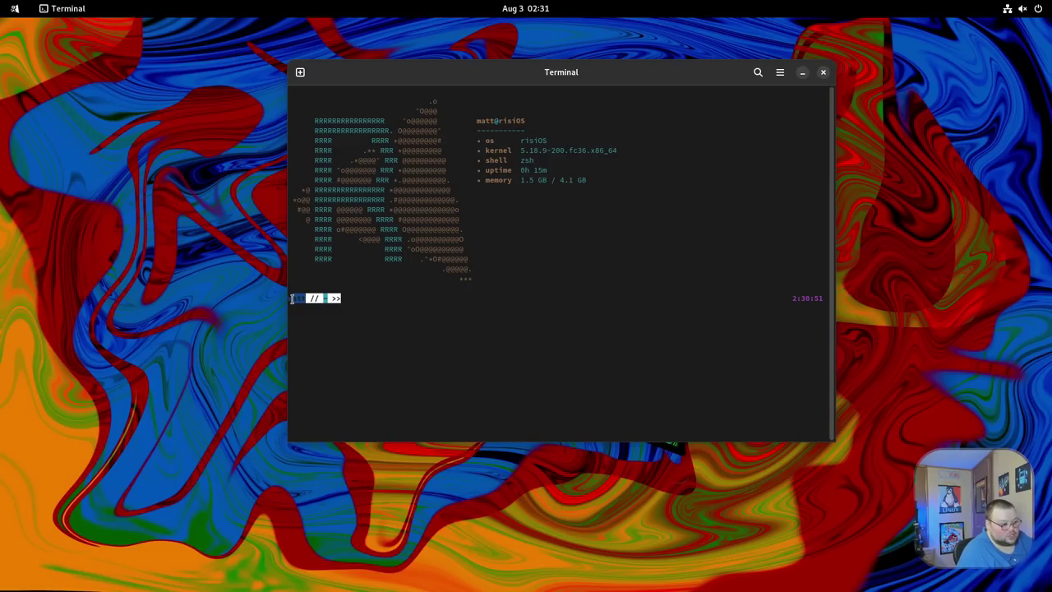
{"action": "left_click", "coordinate": [406, 287]}
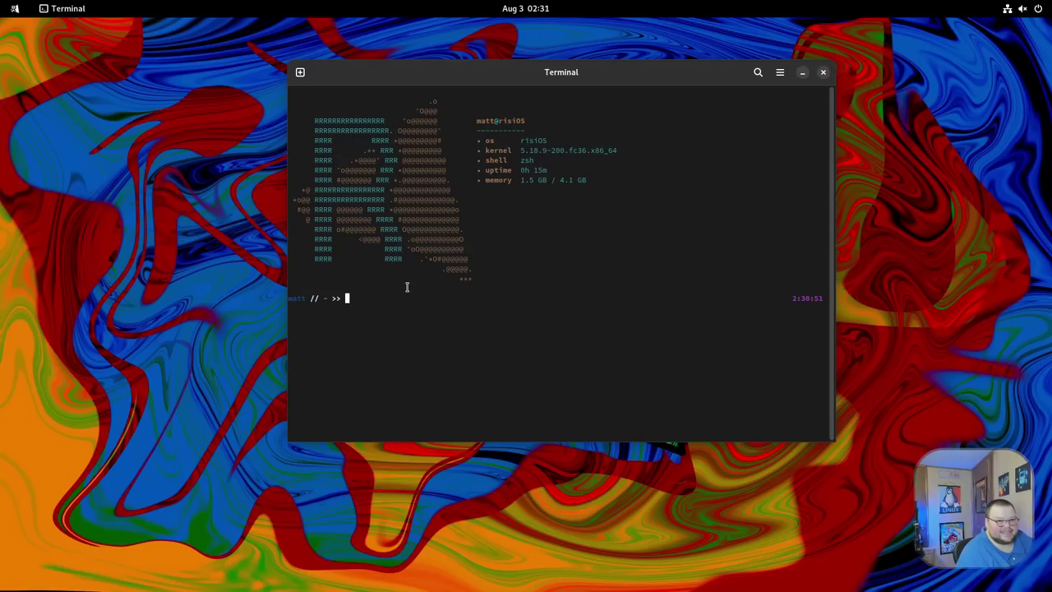